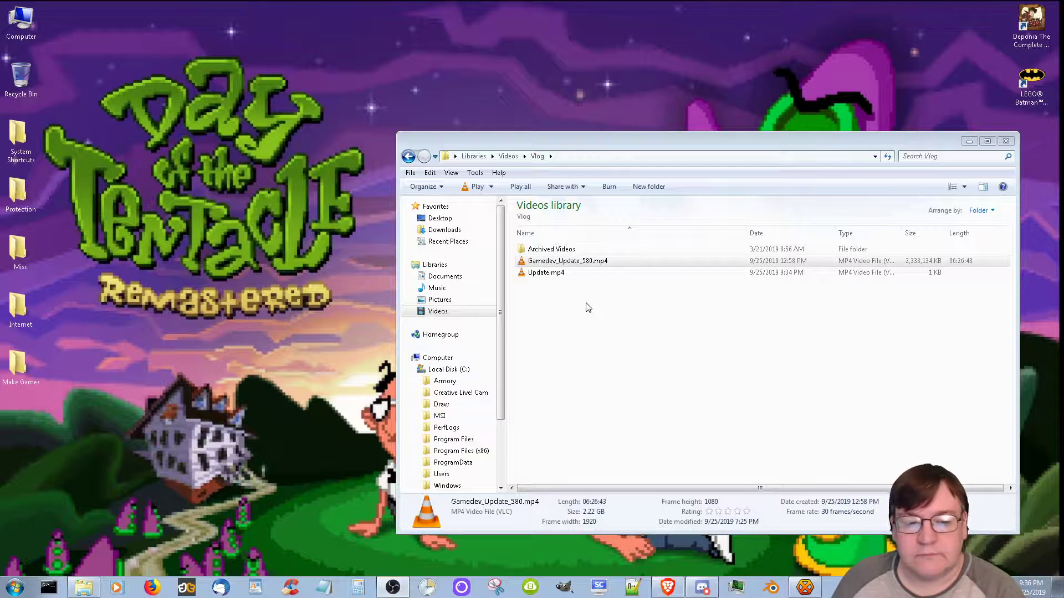
Play Gamedev_Update_580.mp4 in VLC media player and reposition its window so the whole picture and the playback controls fit on the desktop
double_click(577, 263)
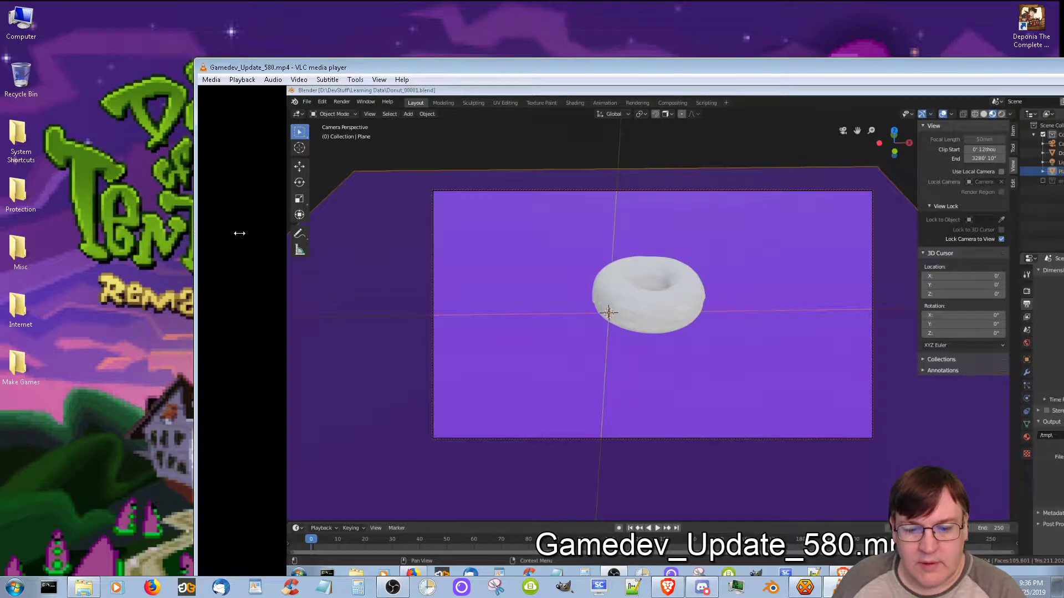
drag(531, 65, 636, 65)
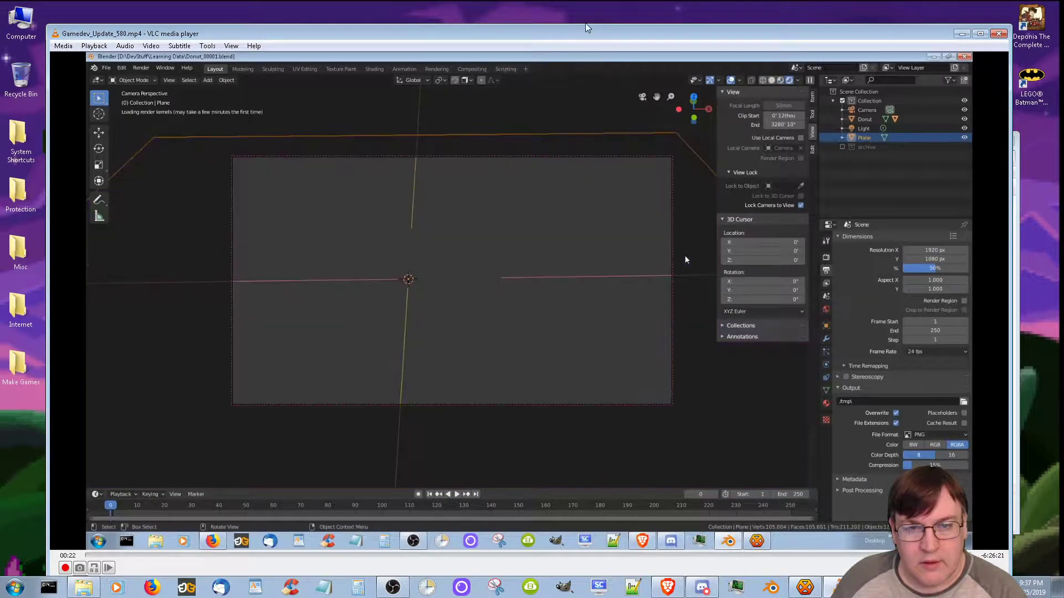
drag(586, 36, 587, 25)
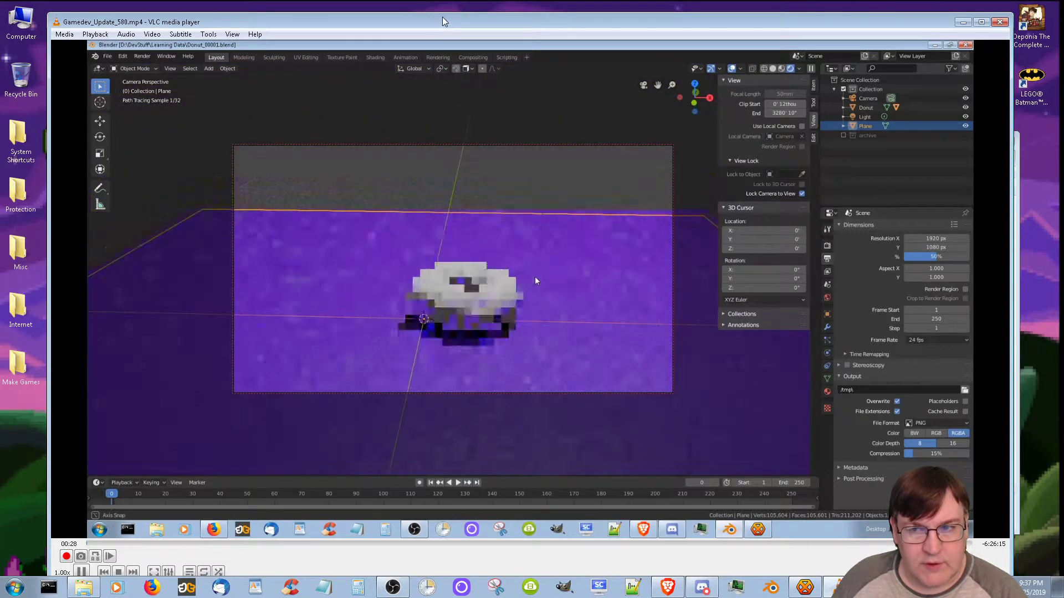
drag(442, 28, 440, 21)
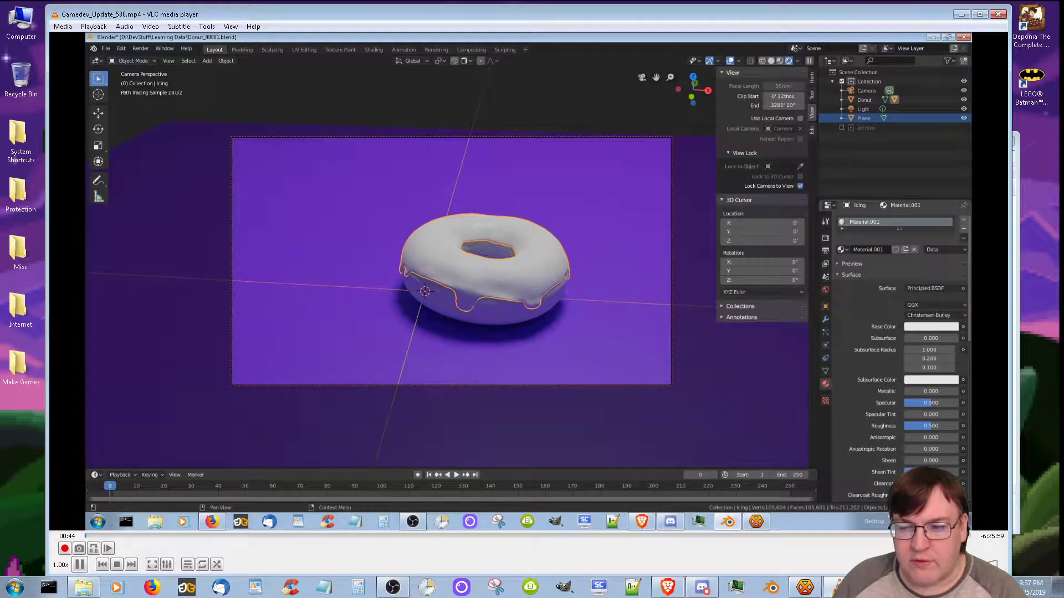
Set the video's playback speed to 4.00x and close the speed control
click(59, 565)
scroll(81, 583, up, 1)
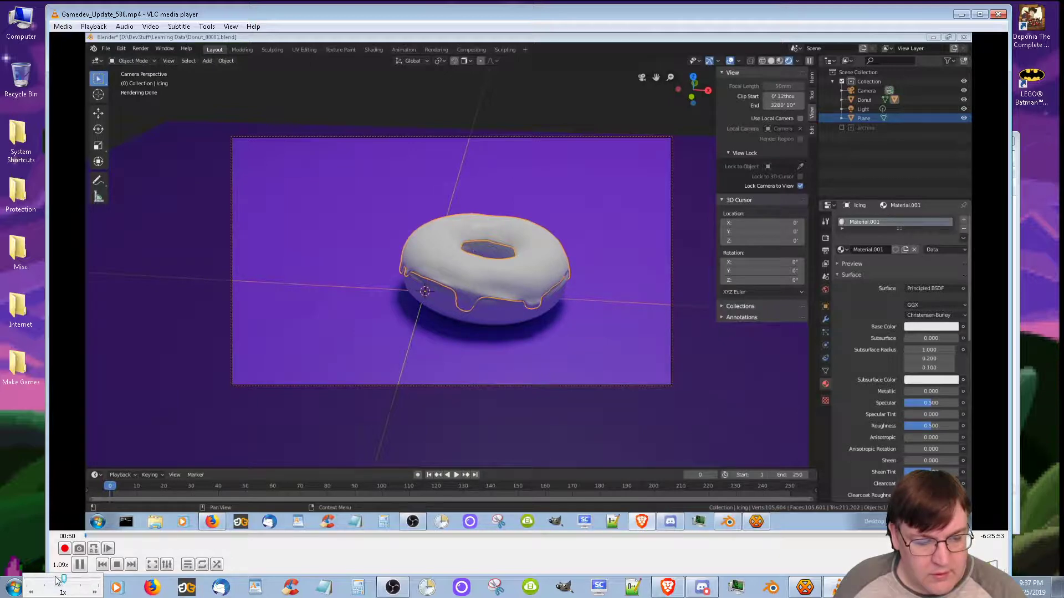
drag(65, 580, 119, 588)
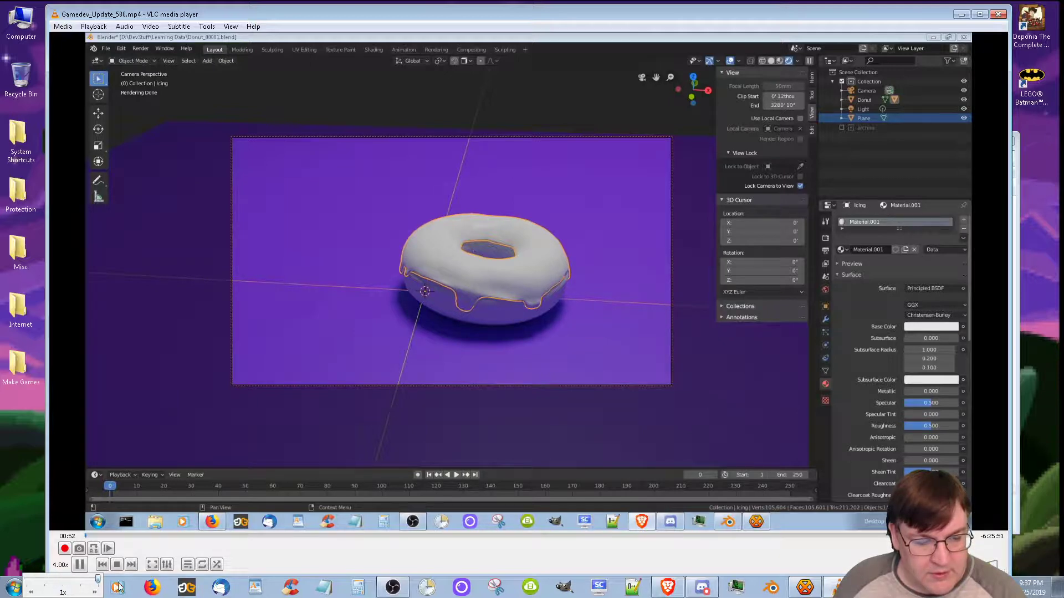
click(158, 380)
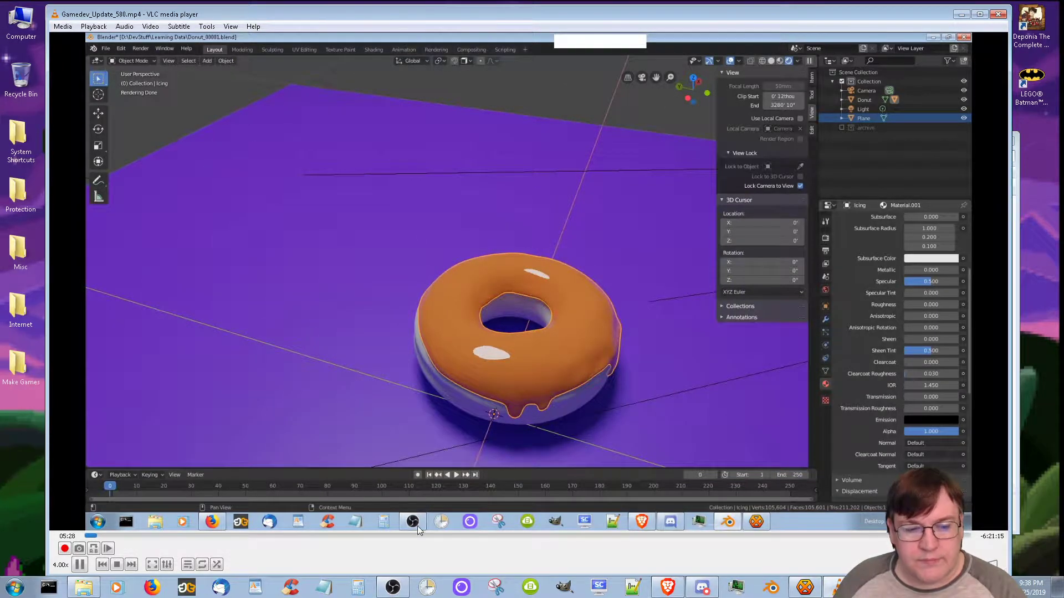
Raise the video's playback speed one more level to 8.00x
right_click(352, 418)
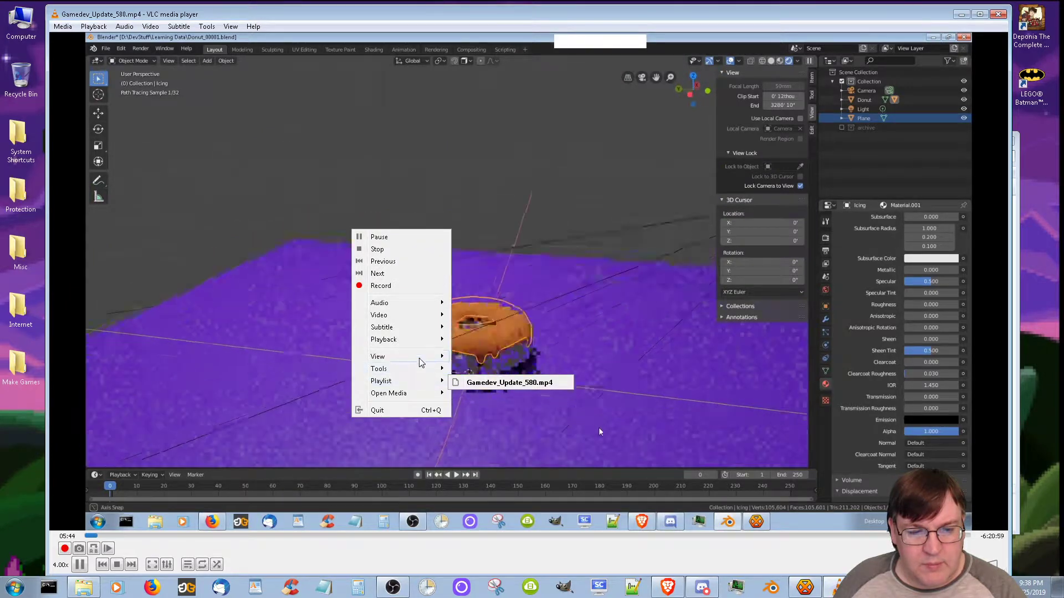
mouse_move(421, 340)
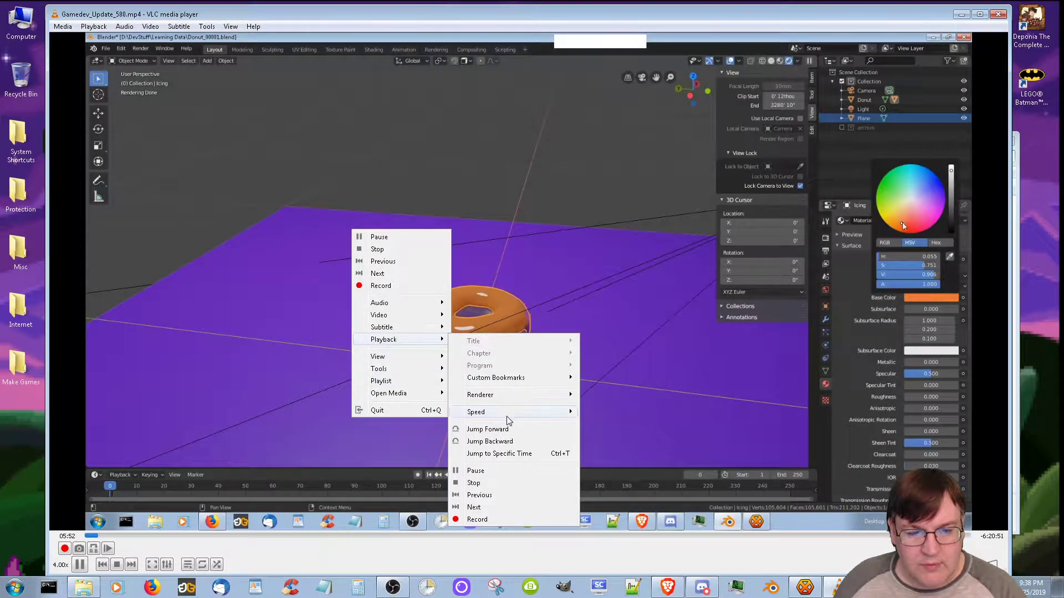
mouse_move(509, 419)
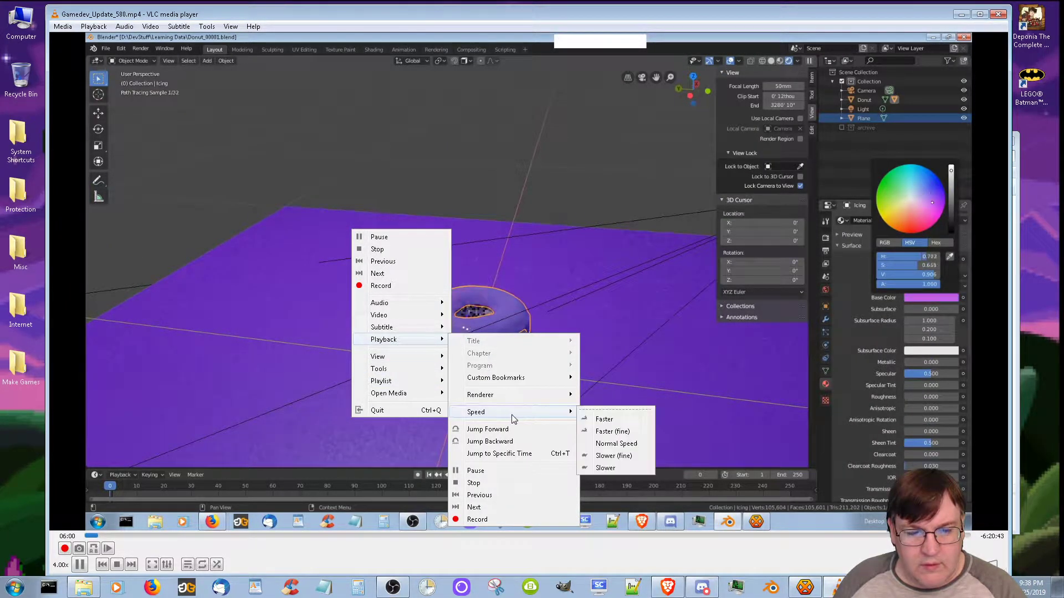
click(590, 417)
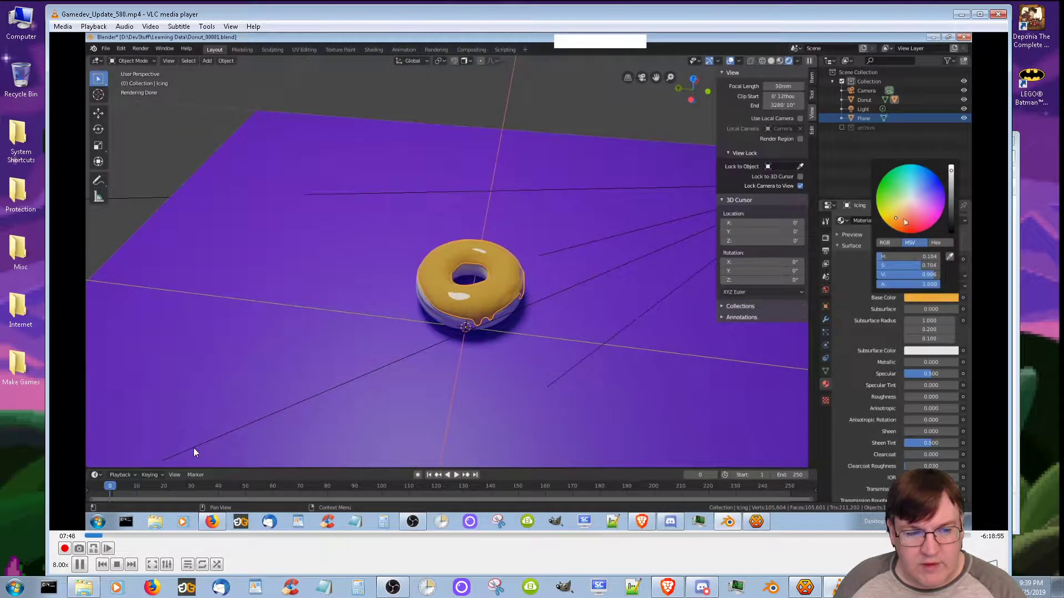
Skip forward in stages through the first 45 minutes or so of the video, reviewing the donut's icing colours, lighting and plane material
click(110, 535)
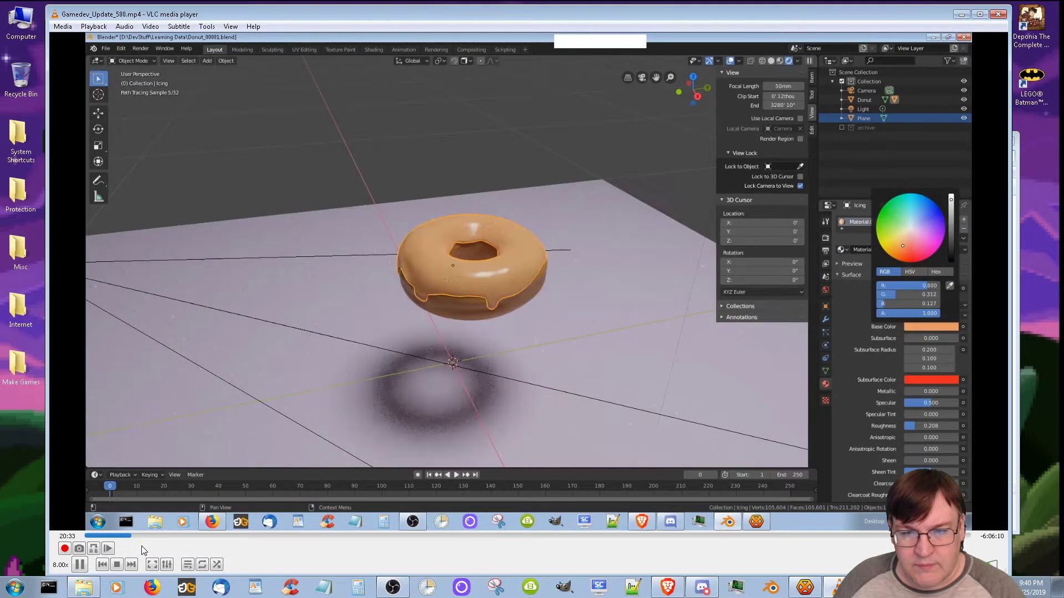
click(141, 536)
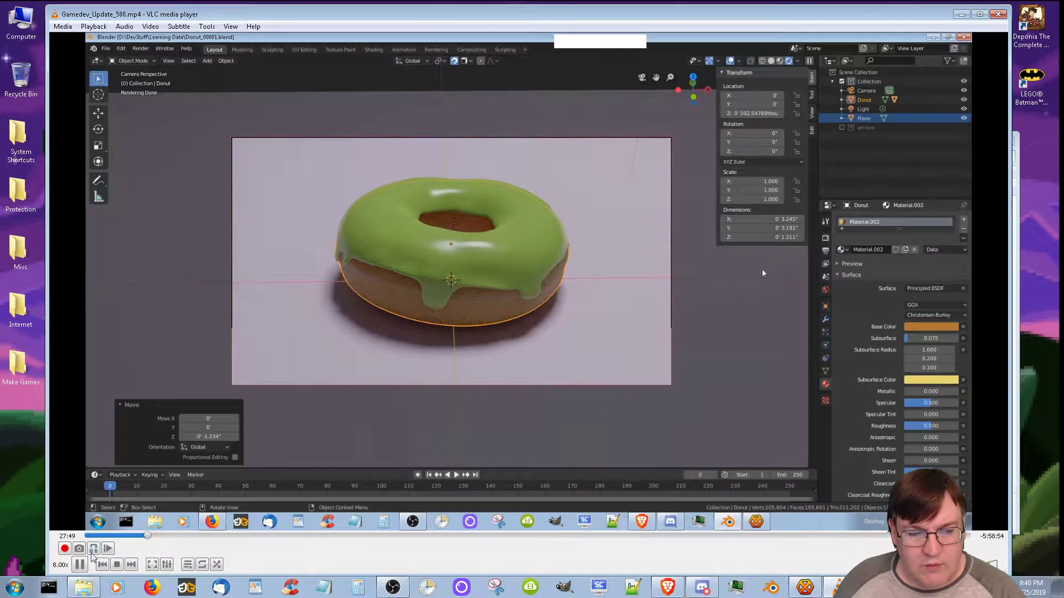
click(153, 537)
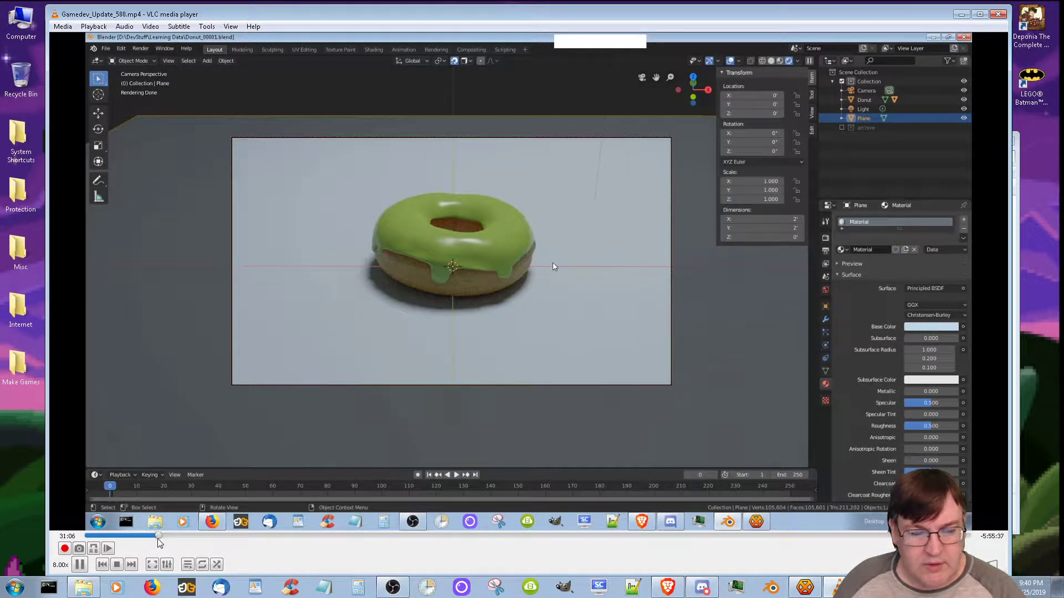
click(158, 537)
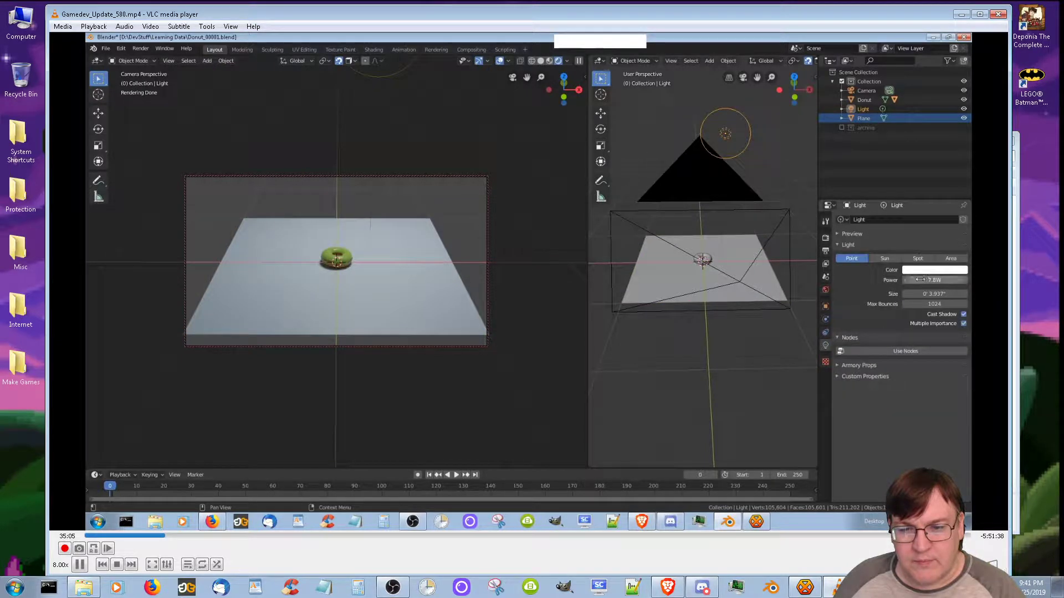
click(175, 536)
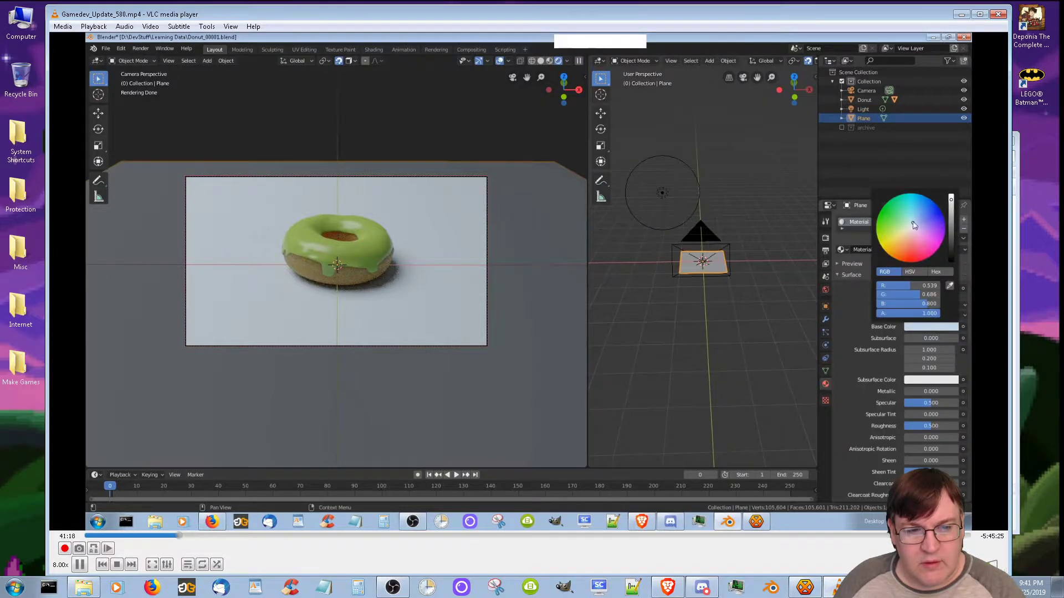
click(186, 536)
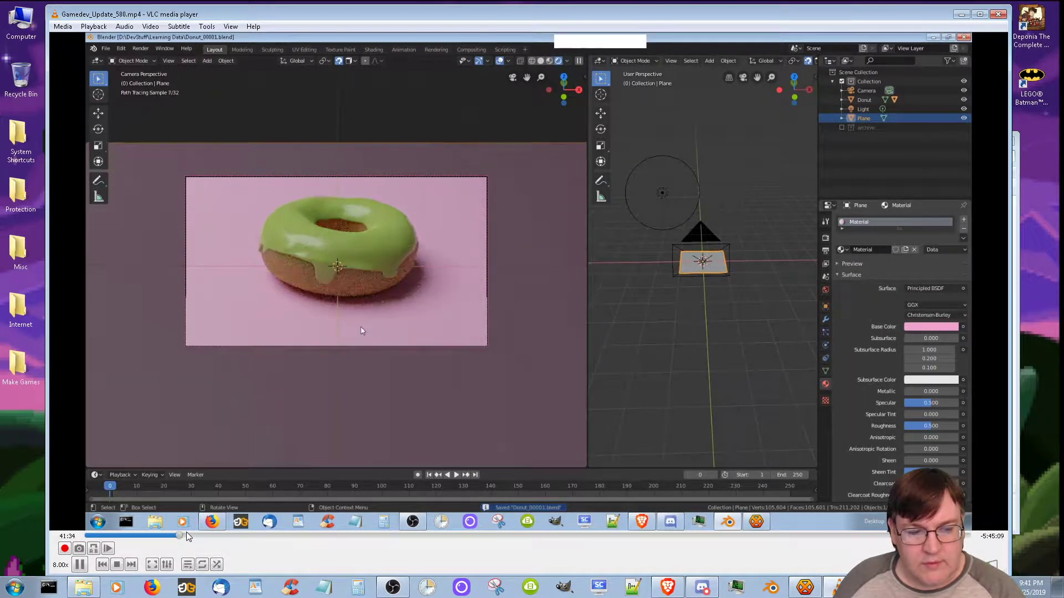
click(189, 537)
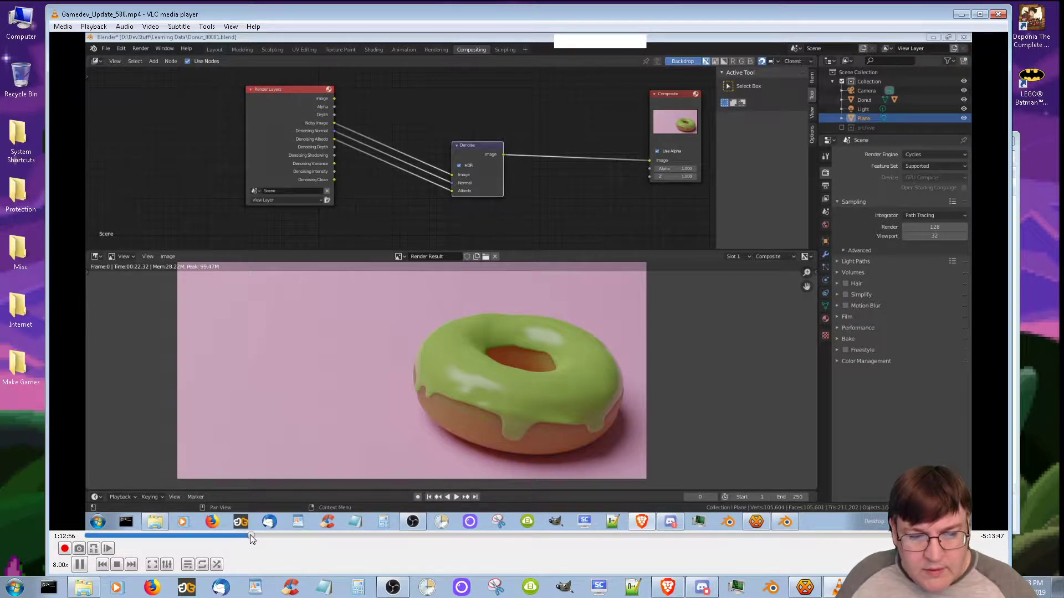
Skip forward past the denoised render and thumbnail editing to the sphere being shaped into a sprinkle, around 1:53:46
click(266, 537)
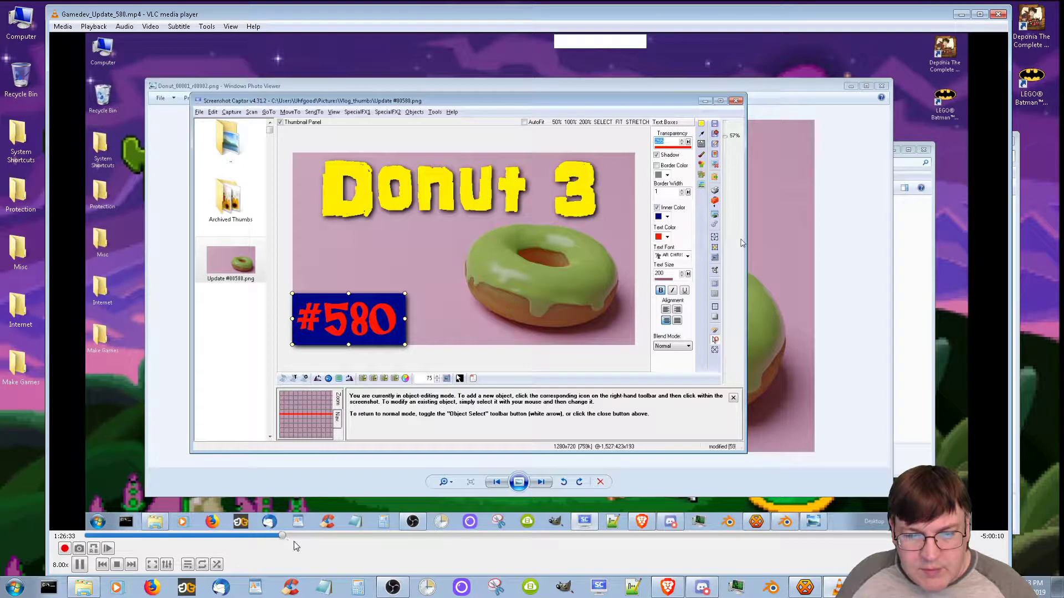
click(297, 537)
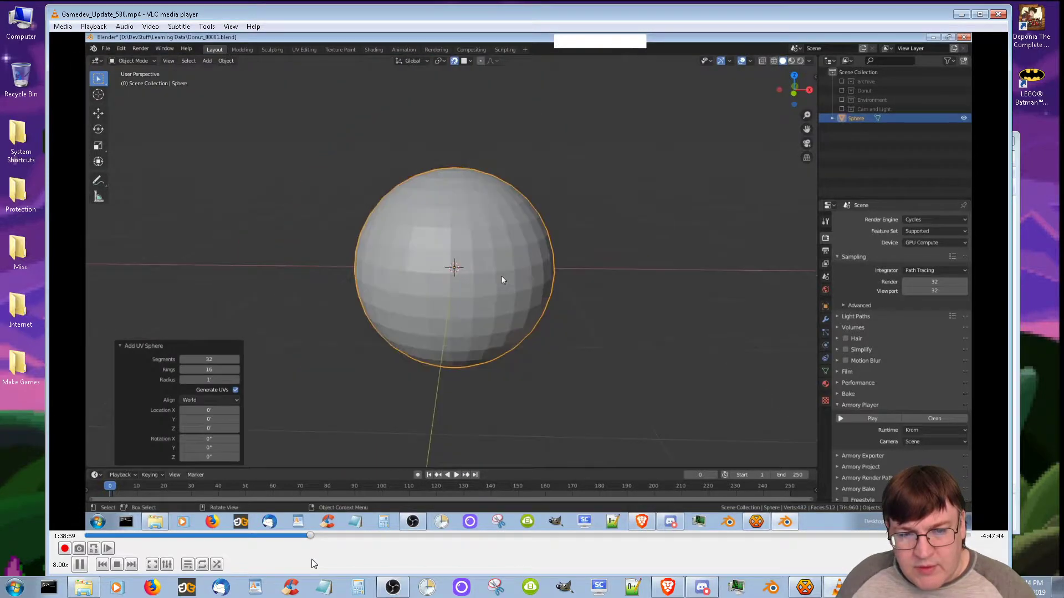
click(329, 535)
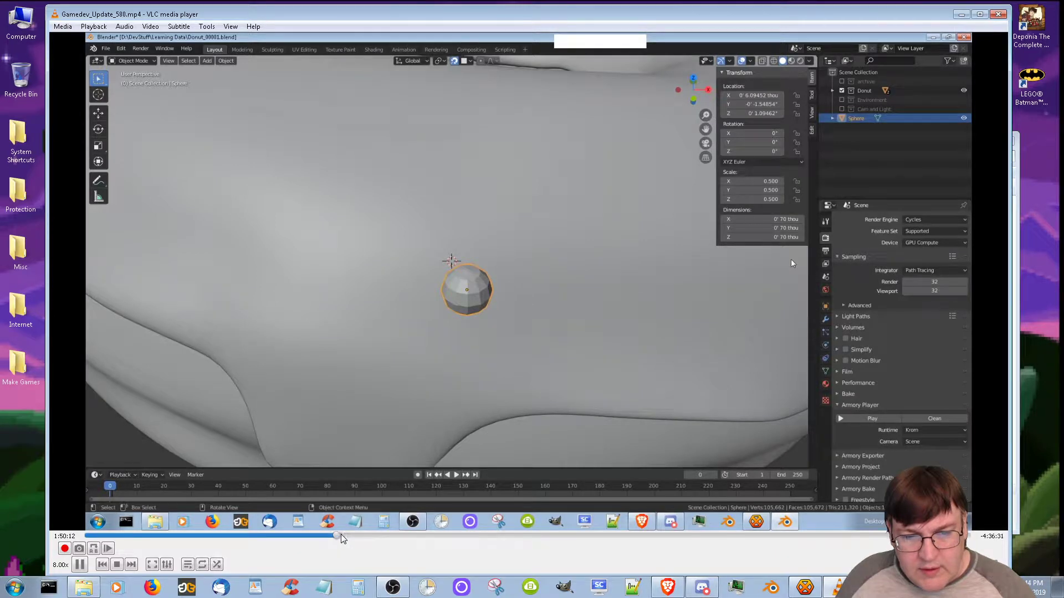
click(344, 535)
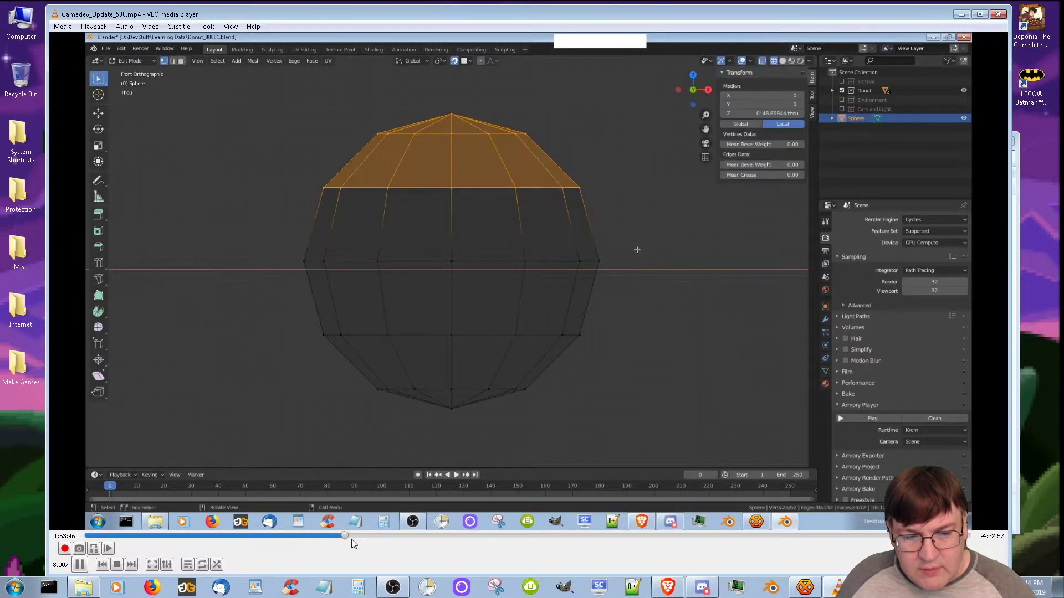
Jump ahead to the finished sprinkles around 2:06, and back to before hair particles are added to the icing
click(351, 537)
click(364, 536)
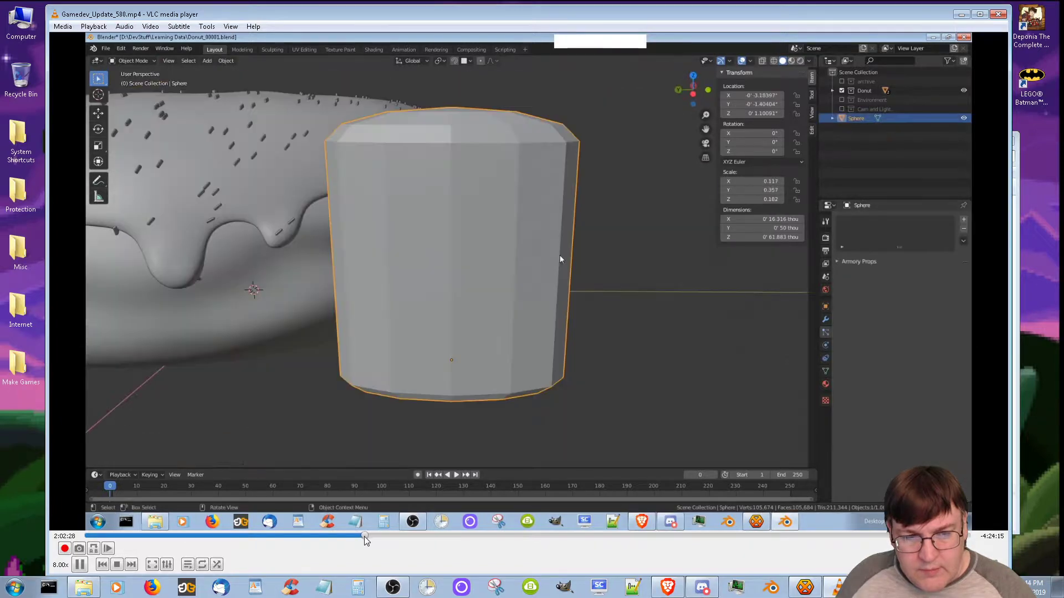
click(372, 537)
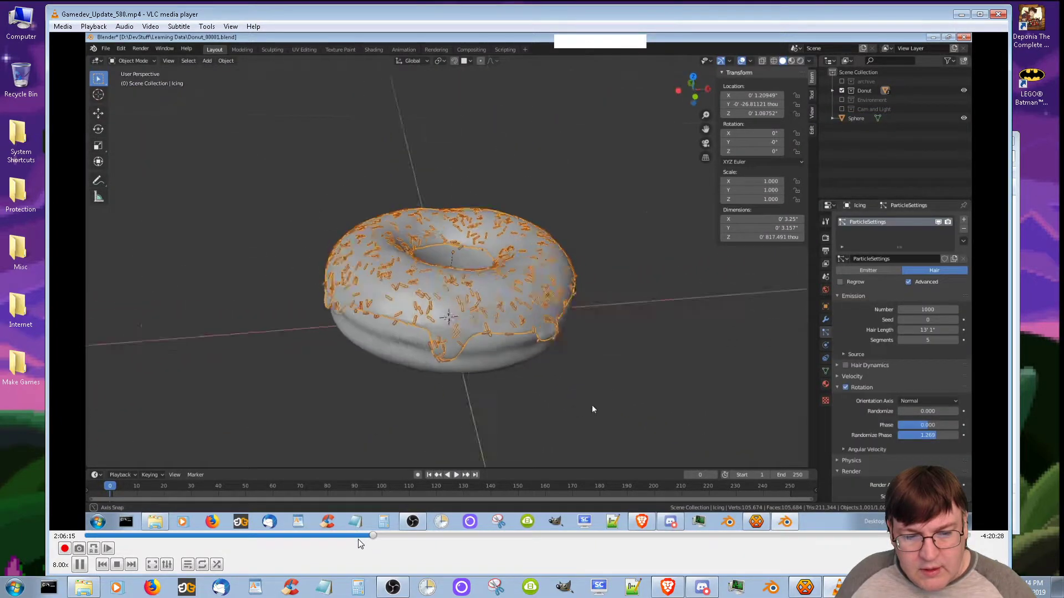
click(358, 537)
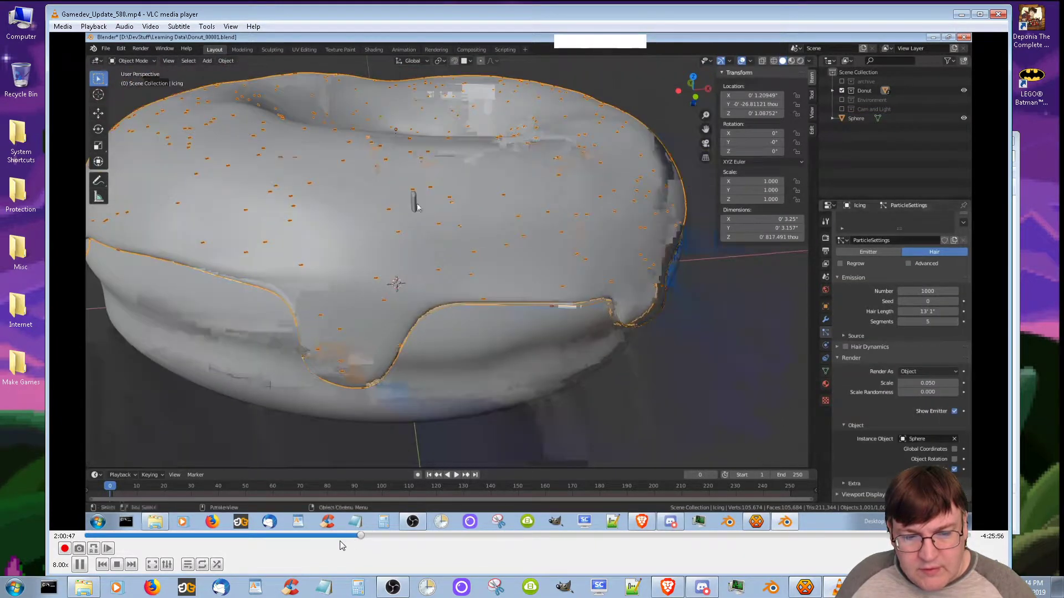
click(343, 537)
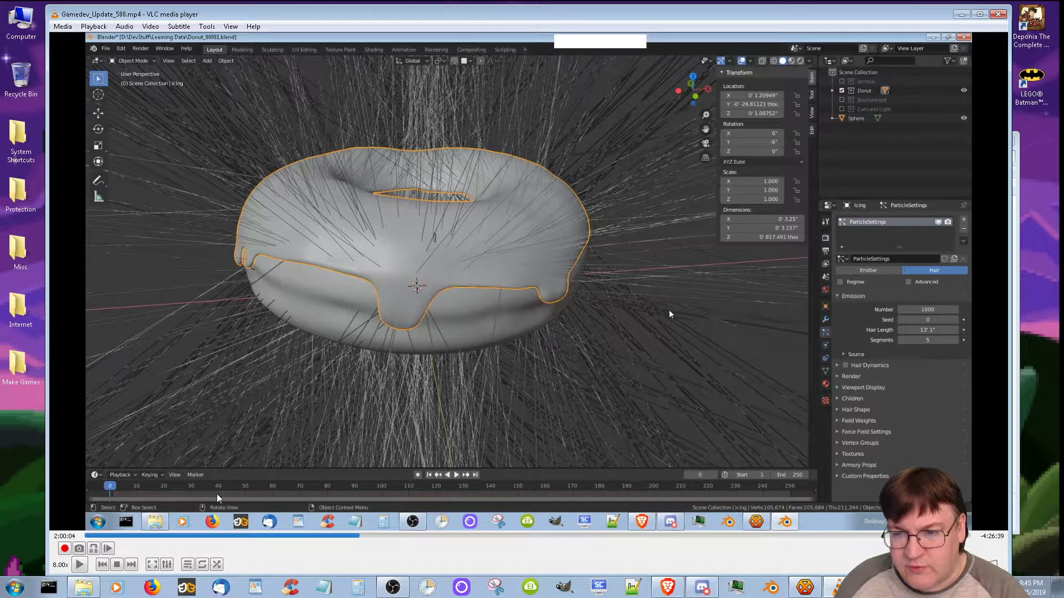
Resume playback from 2:00:04, pause at 2:06:09 on the randomly rotated sprinkles, and switch the video to full screen
click(79, 564)
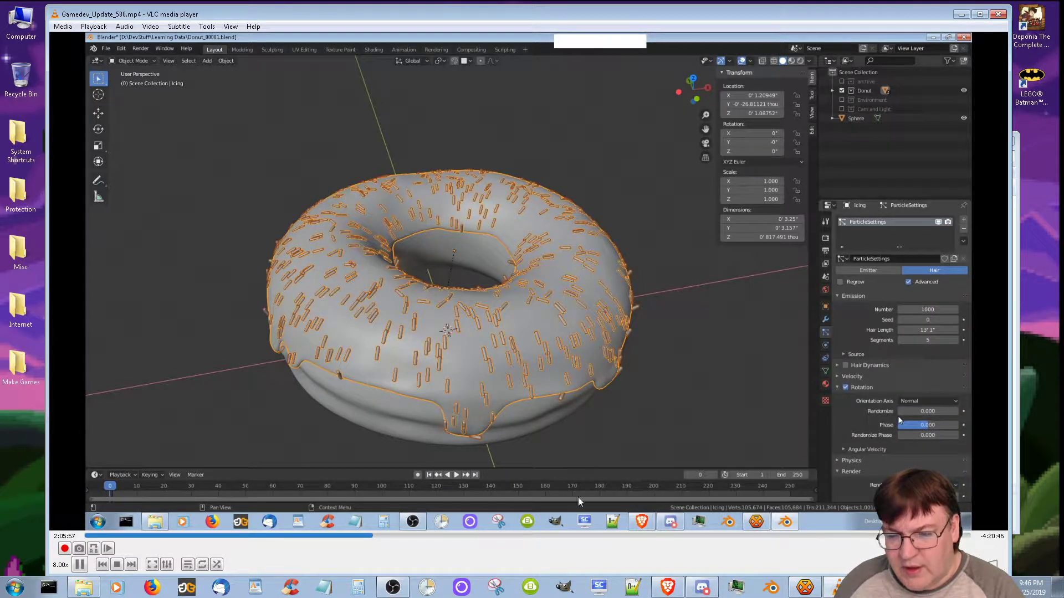
key(space)
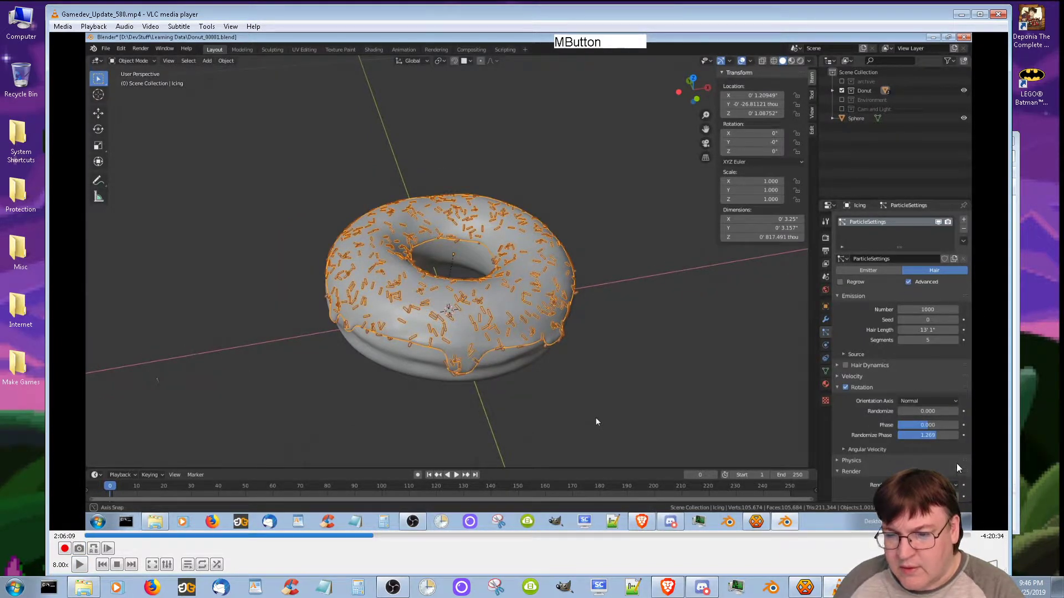
key(f)
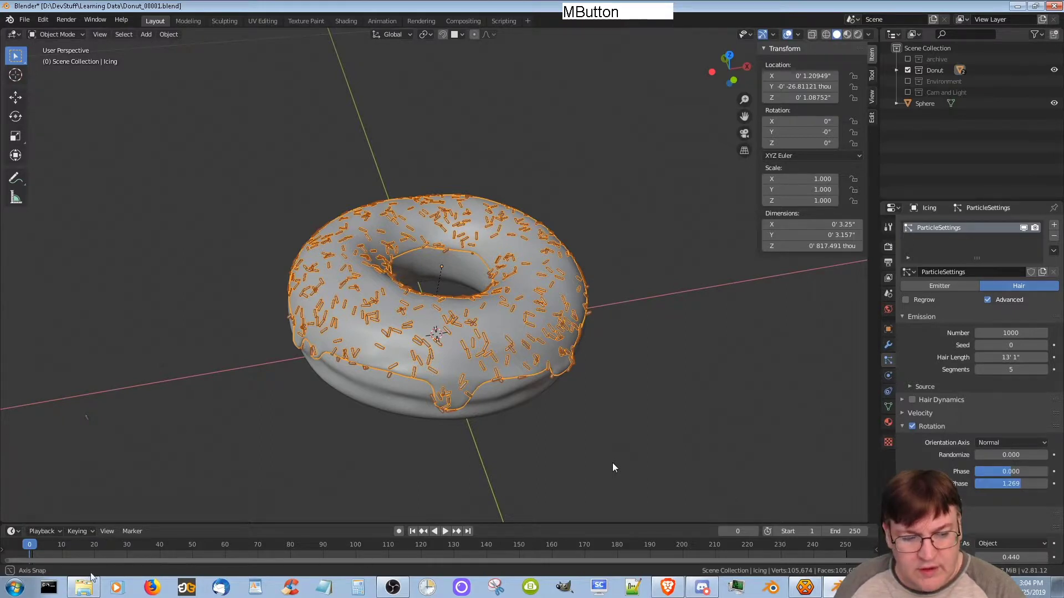
Set the icing particles' rotation Randomize to 0.179 and hide the Donut base object beneath the icing
middle_drag(612, 468, 742, 483)
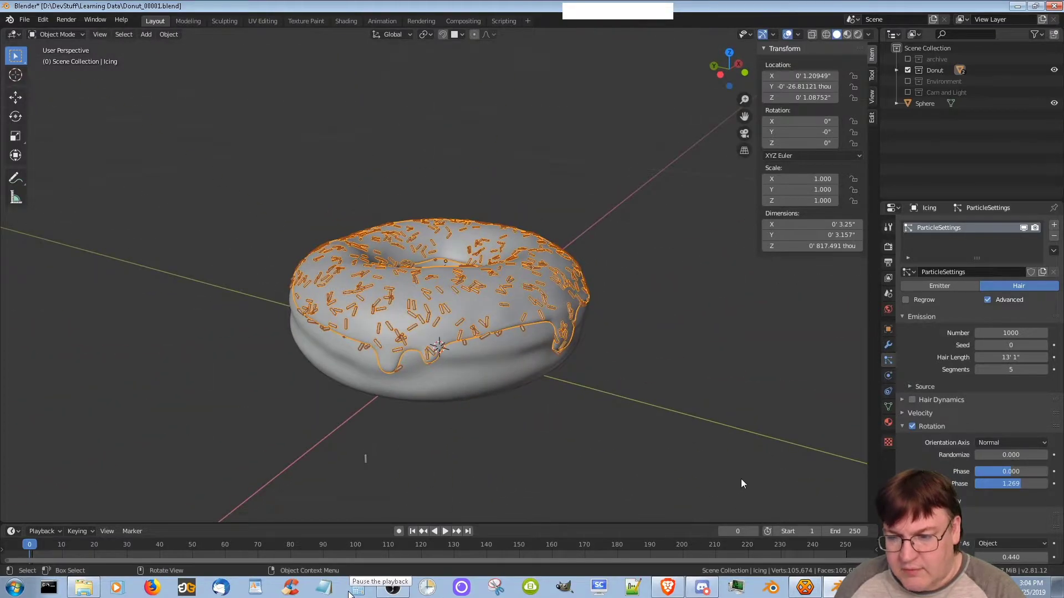
drag(997, 454, 1010, 455)
scroll(447, 380, up, 3)
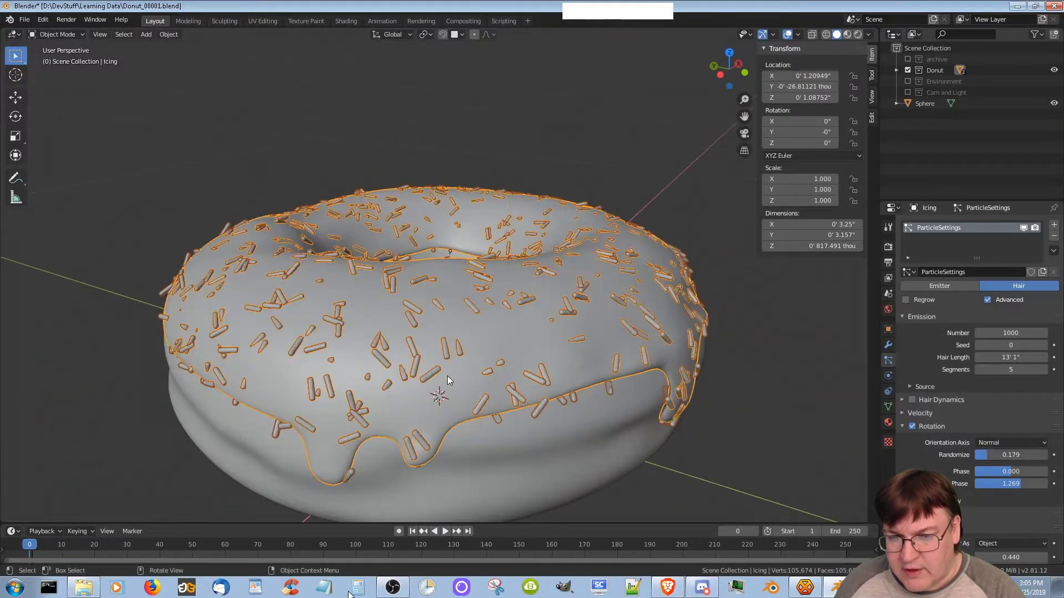
click(491, 421)
click(937, 93)
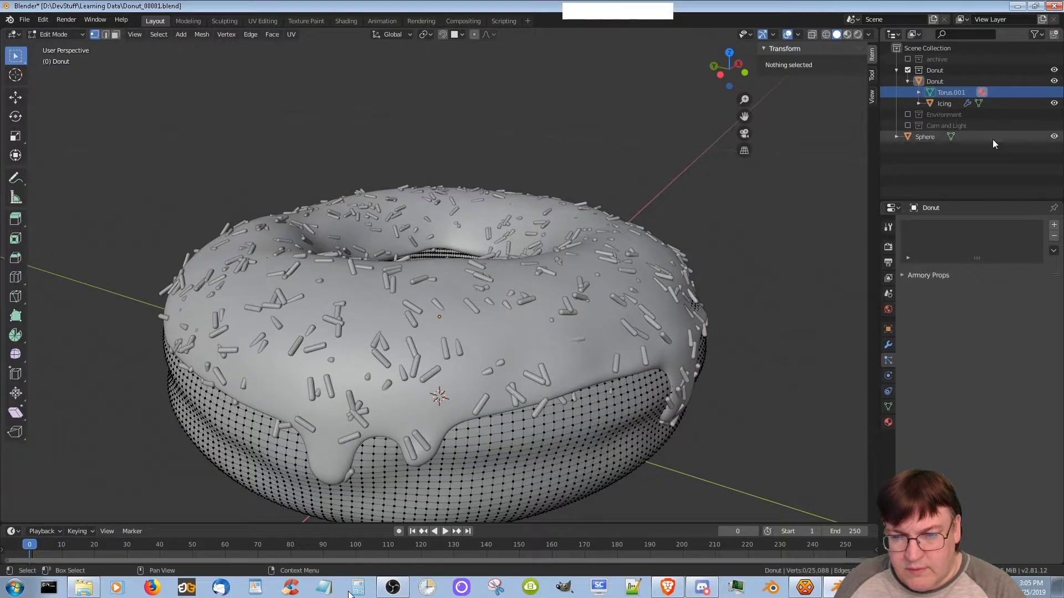
click(1054, 82)
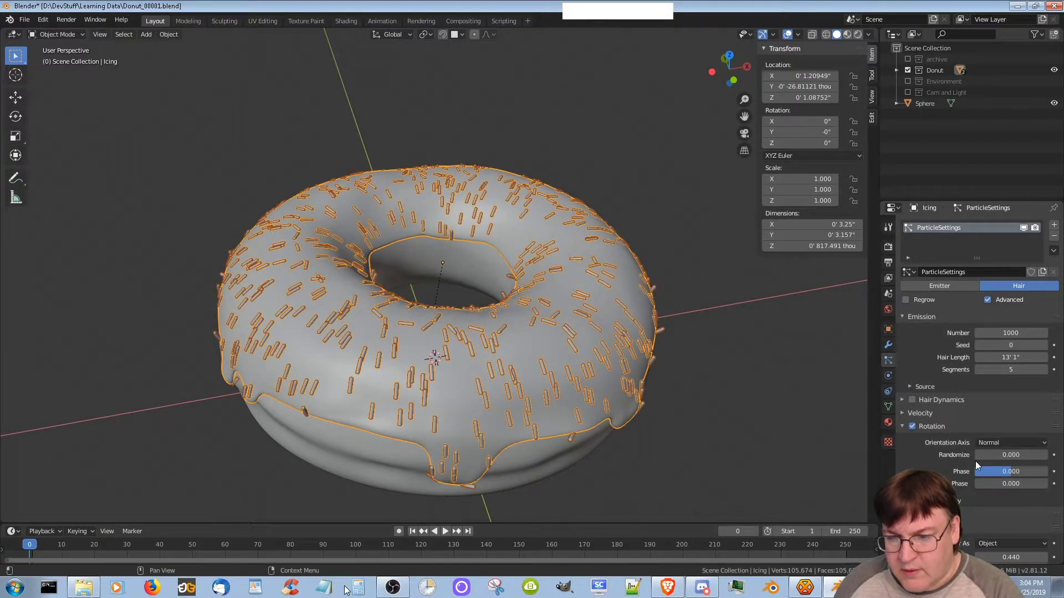
Set the icing particles' Randomize Phase to 1.269, and open the Donut base mesh in the expanded Donut collection
drag(993, 484, 1020, 484)
middle_drag(721, 388, 741, 480)
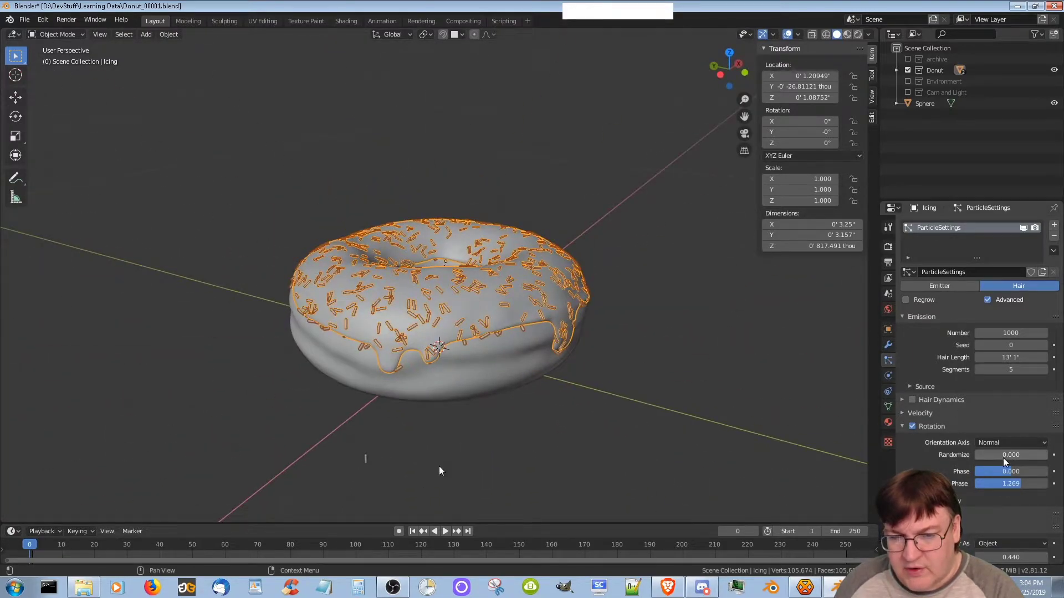
scroll(439, 467, up, 3)
click(441, 375)
click(897, 71)
click(929, 92)
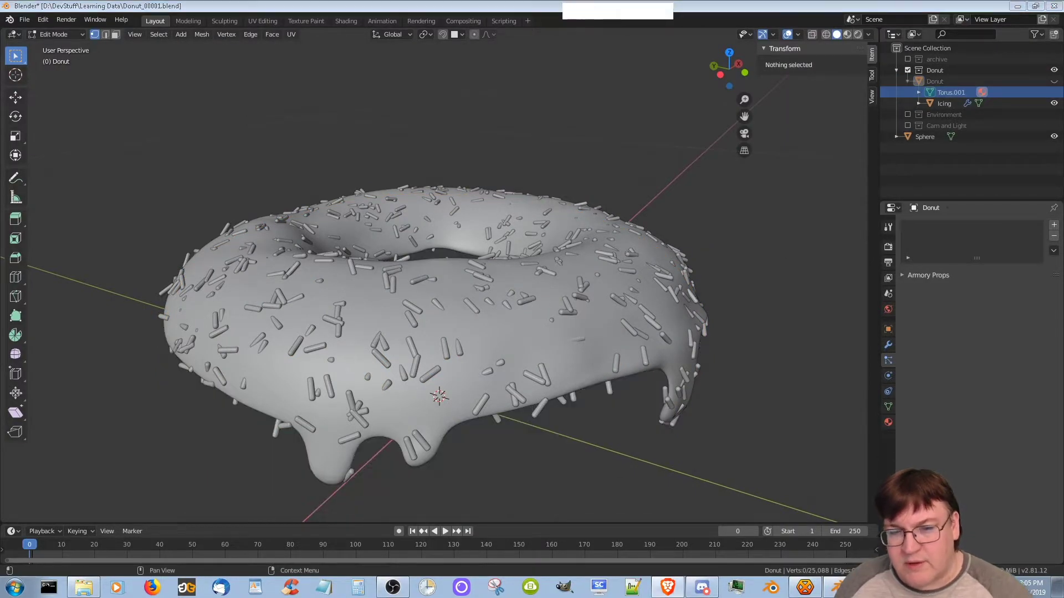
Reveal the hidden Donut base again and open the icing's mesh in Edit Mode
middle_drag(837, 440, 354, 422)
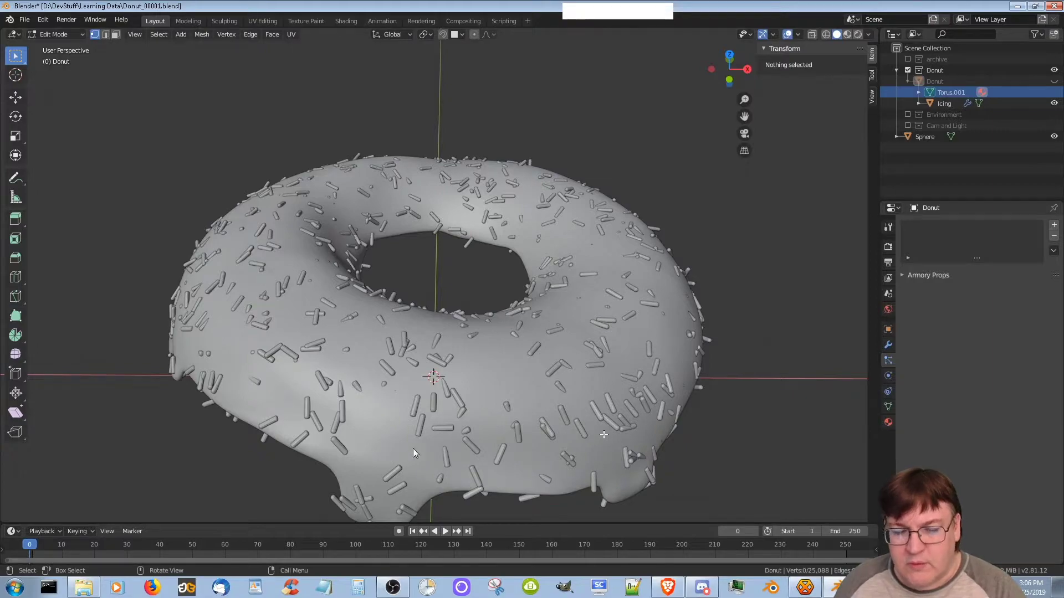
key(alt+h)
middle_drag(544, 445, 488, 360)
key(Tab)
click(455, 340)
key(Tab)
key(Tab)
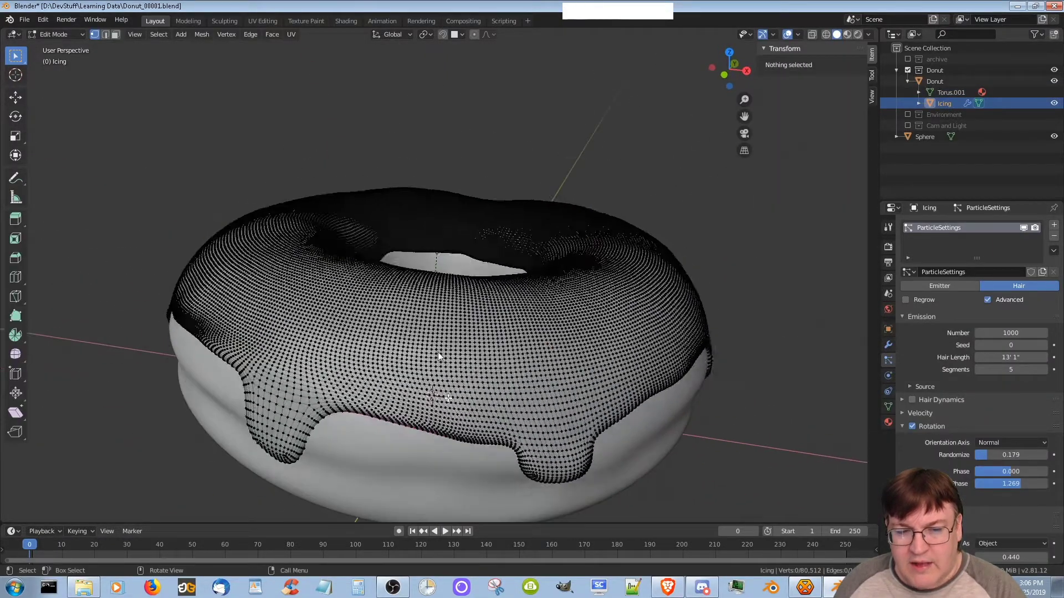
Select the Donut base and open its mesh in Edit Mode to inspect the vertices near the icing's front edge
click(435, 356)
key(Tab)
key(Tab)
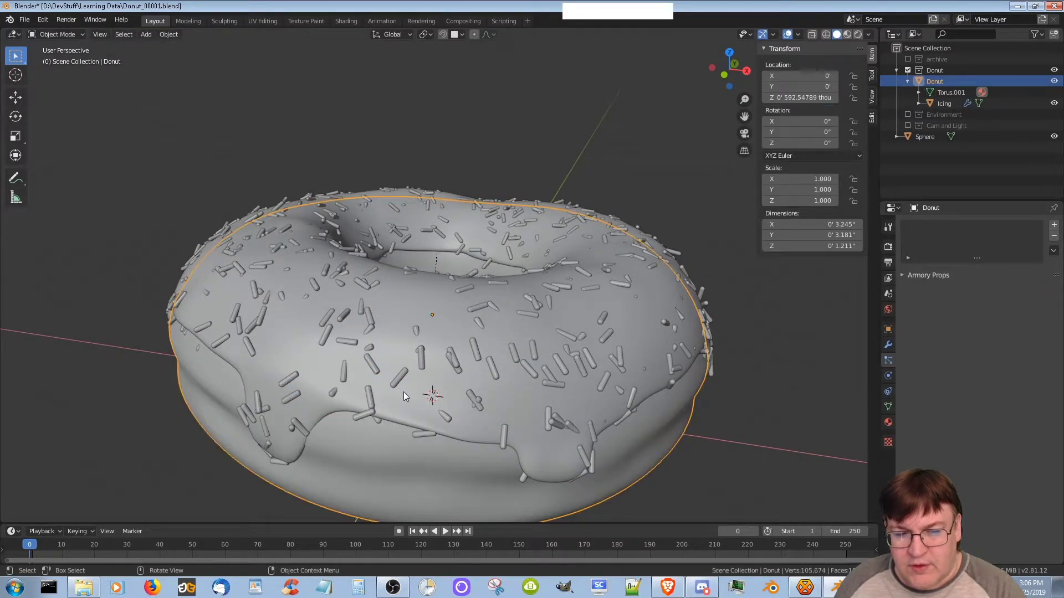
key(Tab)
scroll(384, 437, up, 2)
middle_drag(385, 437, 321, 207)
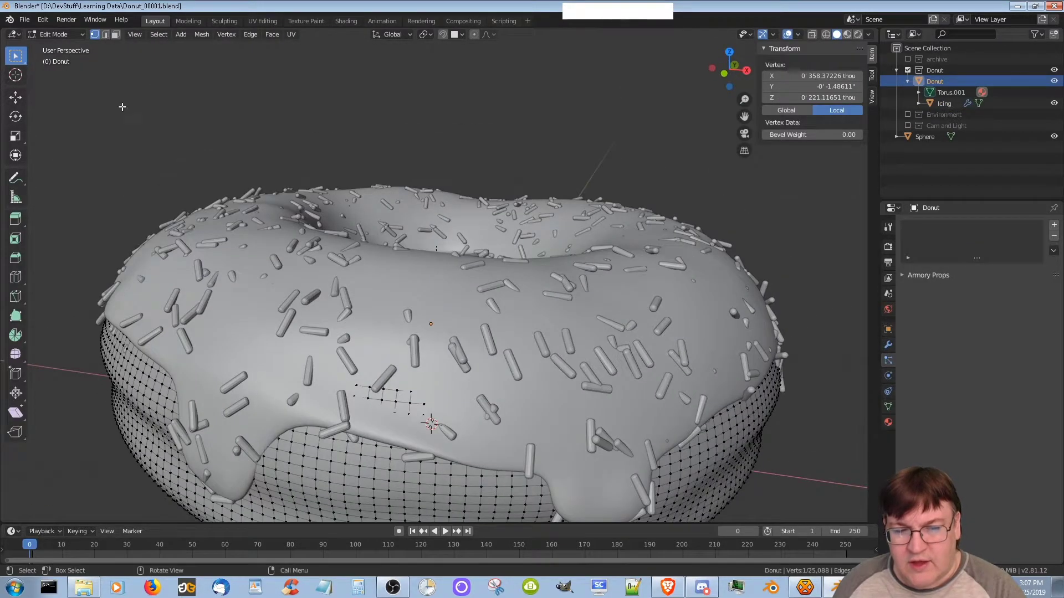
Compare the Donut base in Sculpt and Edit Mode, including from the front, to locate the vertices poking through the icing
click(224, 20)
scroll(316, 209, up, 4)
click(155, 21)
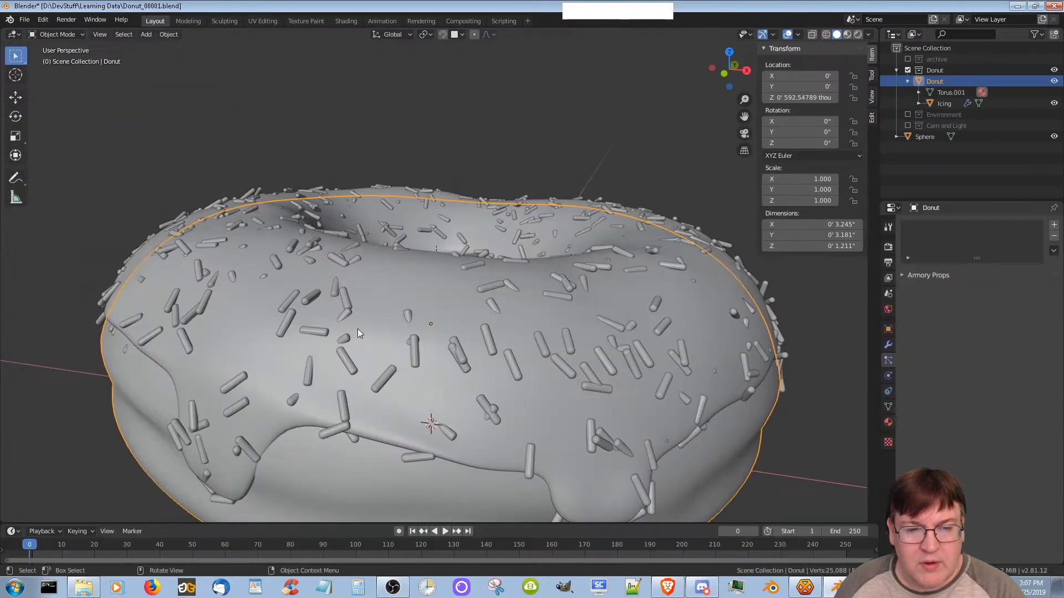
click(224, 20)
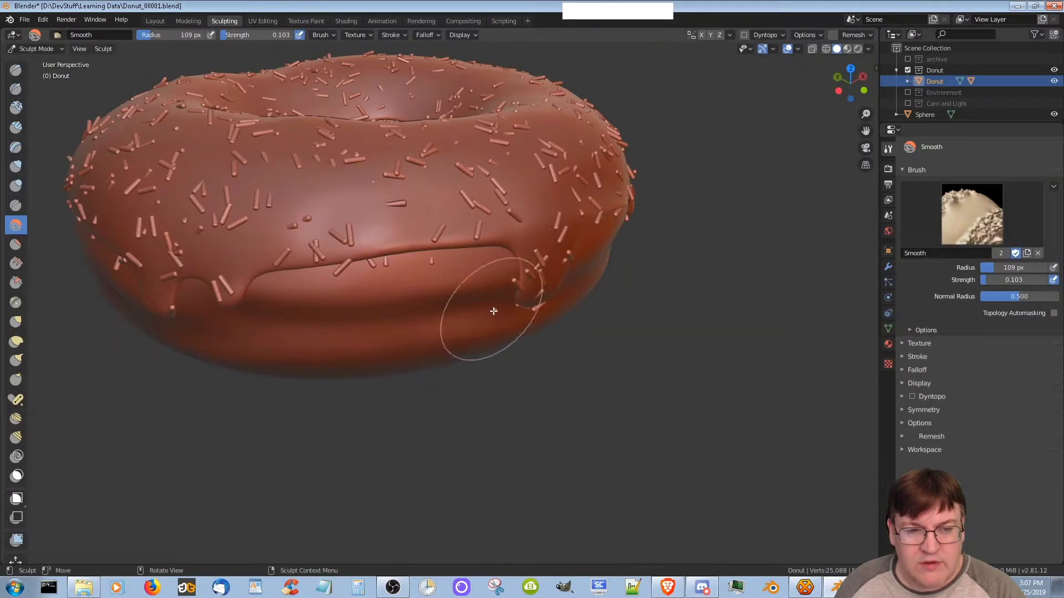
middle_drag(491, 321, 454, 313)
click(155, 20)
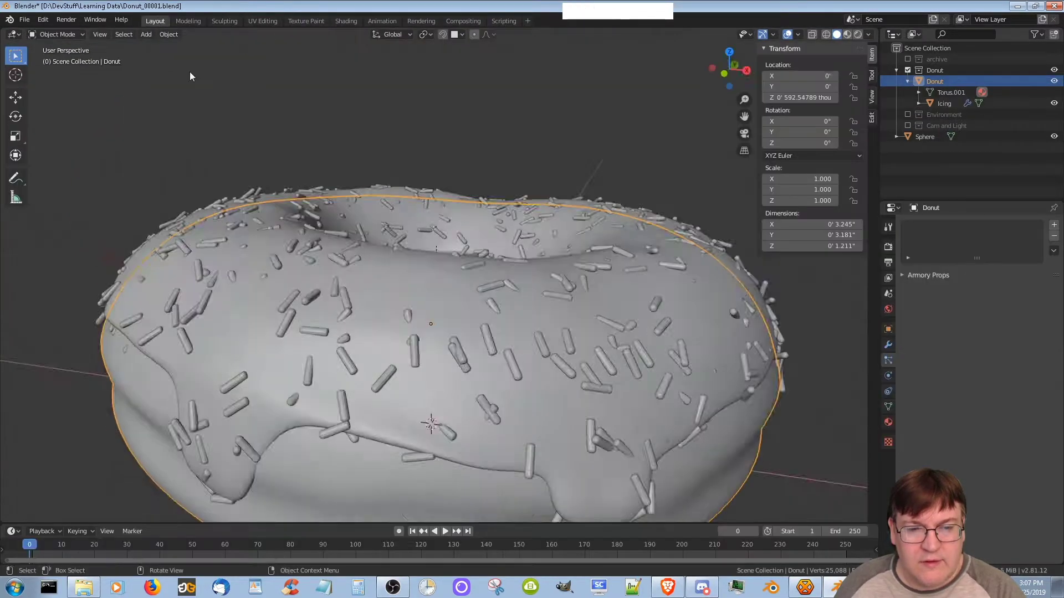
key(KP_7)
key(KP_1)
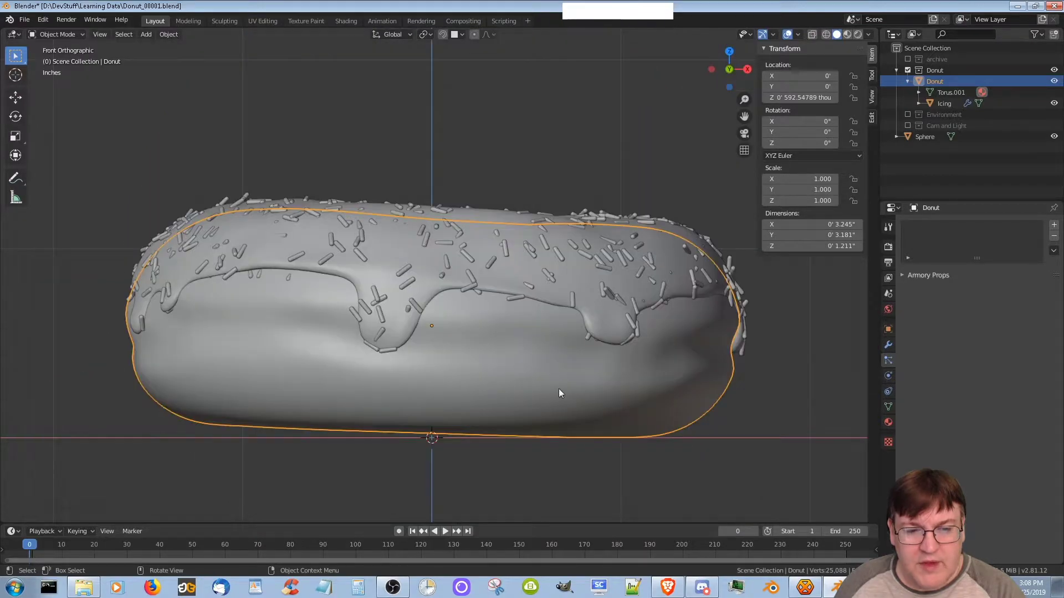
key(Tab)
scroll(494, 357, up, 3)
click(225, 20)
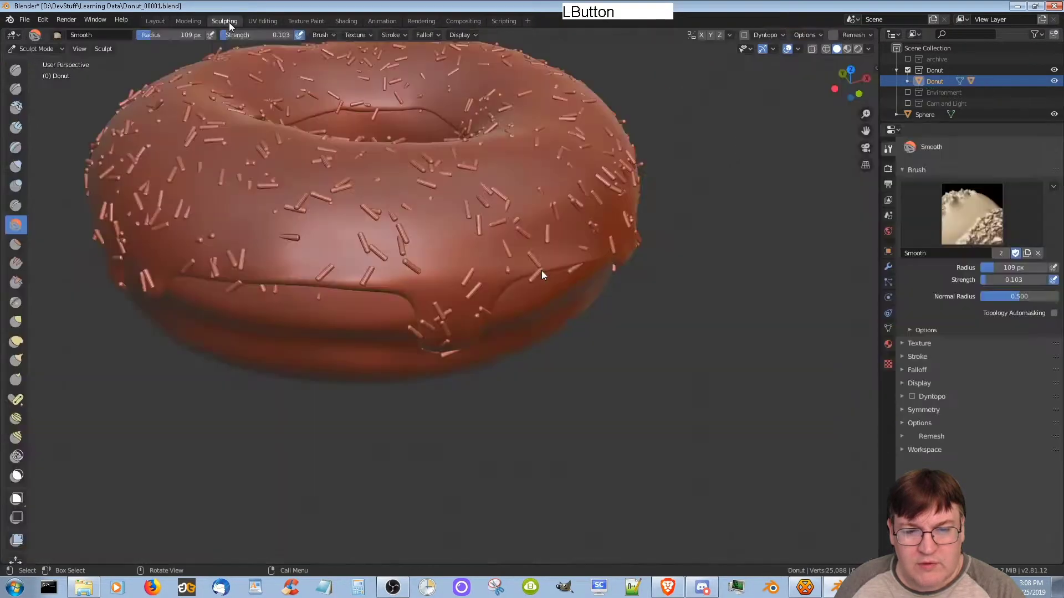
Try to smooth the protruding front area of the Donut base with the Smooth brush at strength 0.103
key(KP_1)
scroll(388, 299, up, 2)
click(155, 20)
key(Tab)
key(Tab)
key(Tab)
click(225, 20)
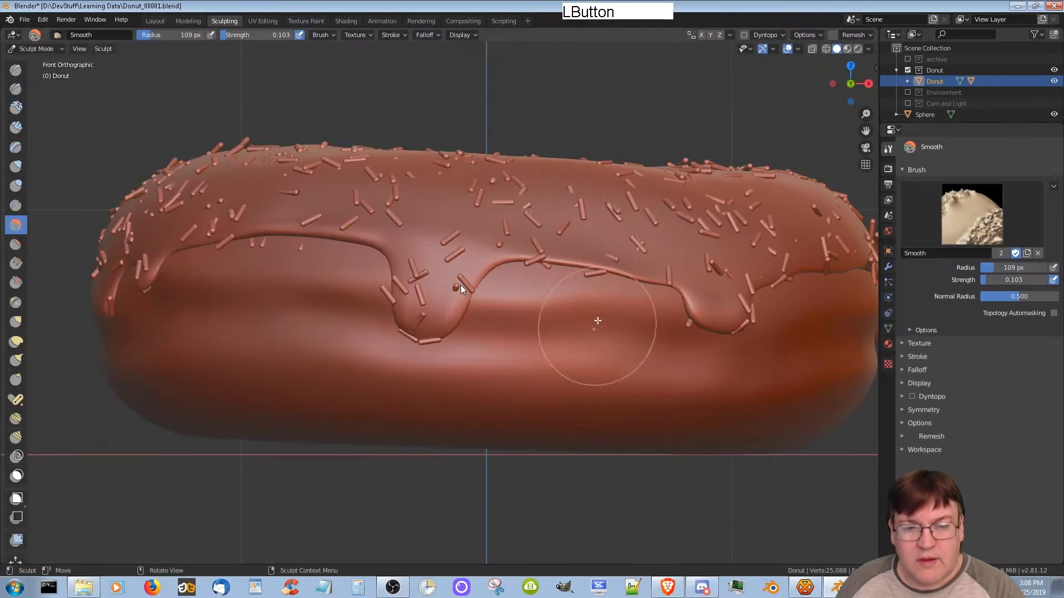
click(155, 20)
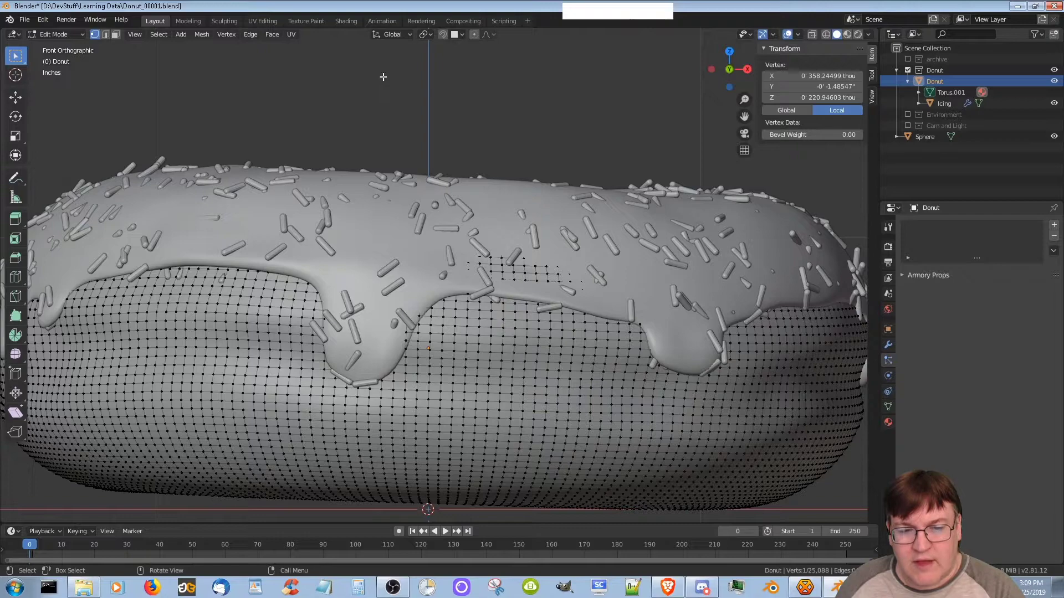
Try to push the protruding area inward with the Draw brush at strength 0.268, and undo the sculpting on the Donut base
click(223, 20)
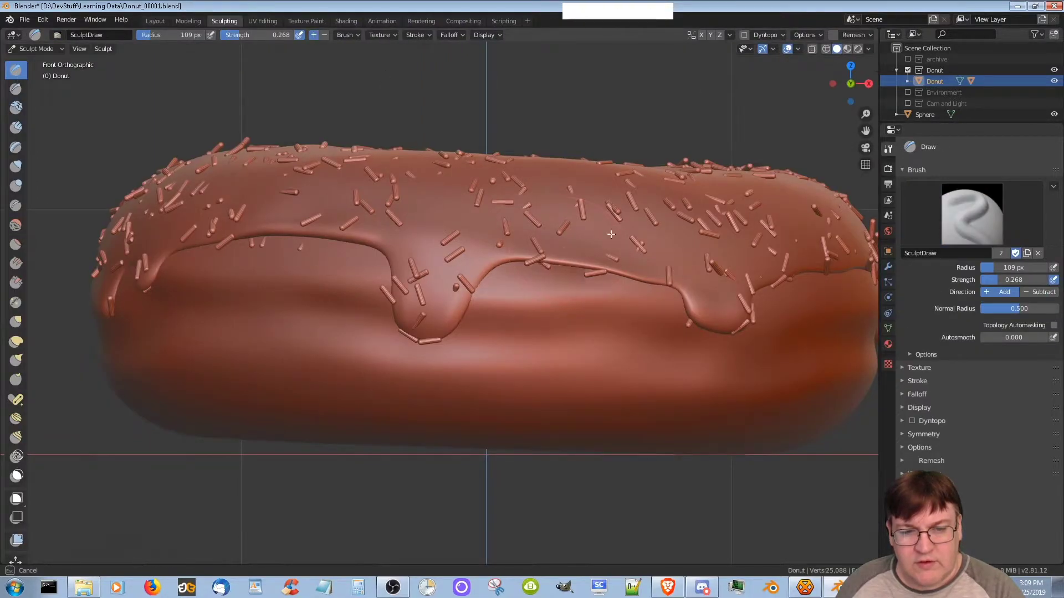
click(155, 20)
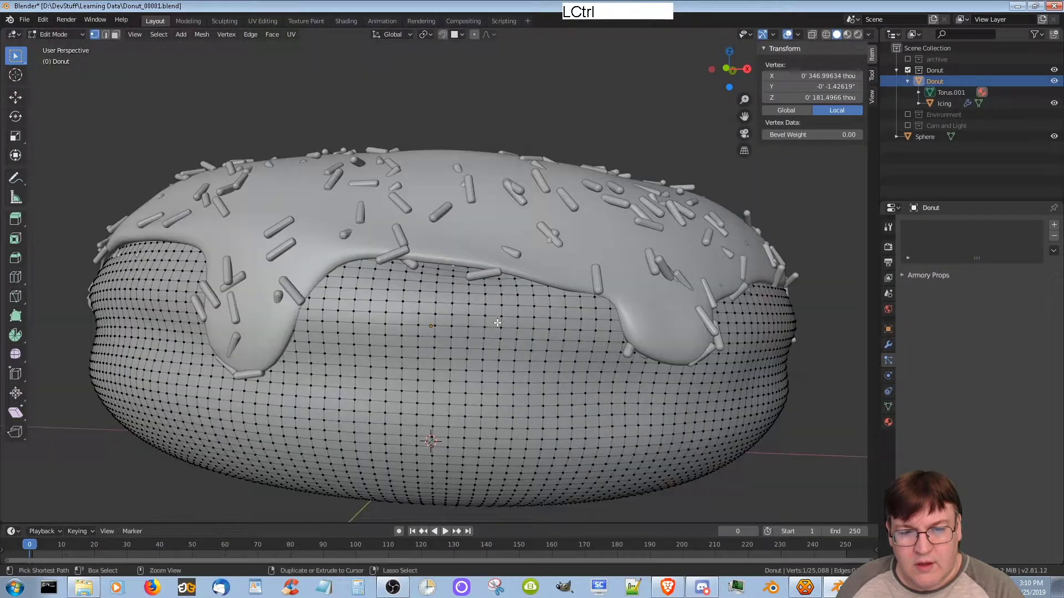
key(ctrl+z)
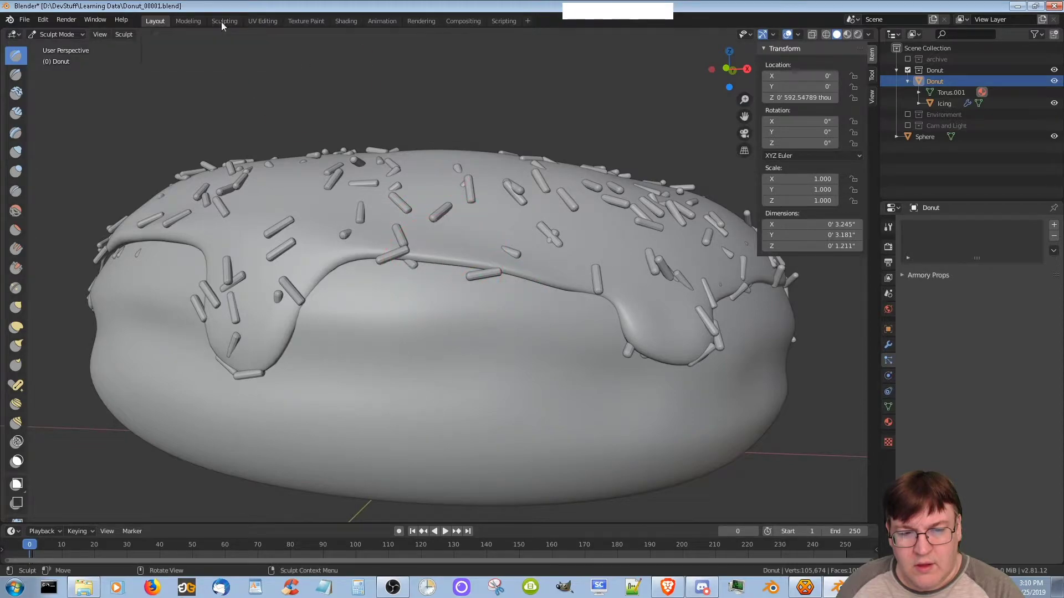
key(Tab)
key(ctrl+z)
key(ctrl+z)
key(ctrl+z)
key(Tab)
middle_drag(451, 254, 469, 294)
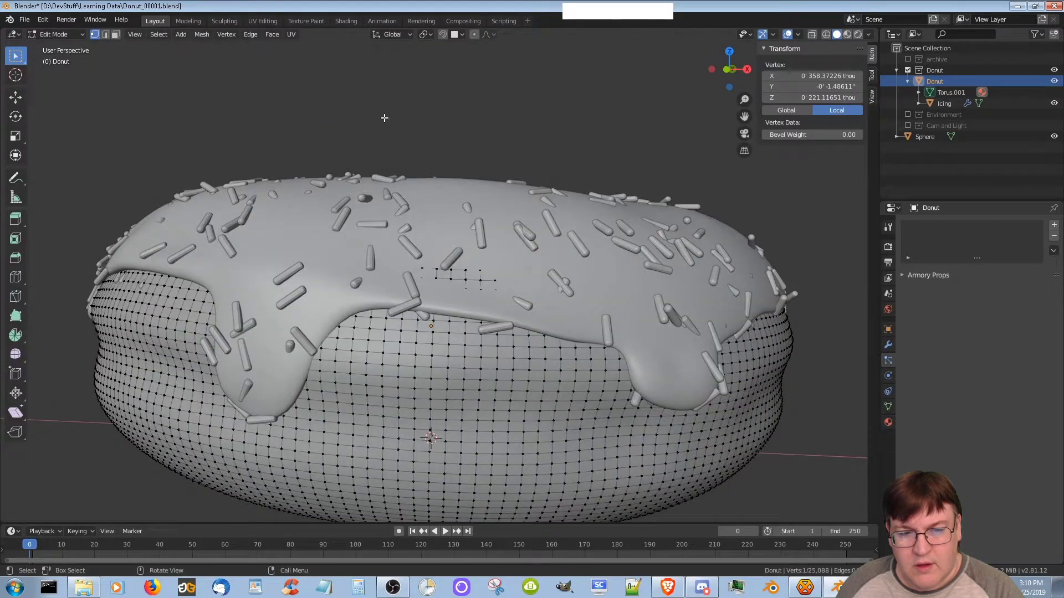
Set the Draw sculpt brush radius to 79 px, and try a stroke on the Donut base before undoing it
click(225, 21)
mouse_move(439, 250)
middle_down()
mouse_move(488, 352)
mouse_move(571, 356)
middle_up()
key(f)
click(555, 365)
drag(627, 333, 600, 361)
key(ctrl+z)
Hide the icing temporarily to inspect the Donut base's front surface, and show the icing again
click(908, 81)
click(1054, 103)
click(155, 21)
key(Tab)
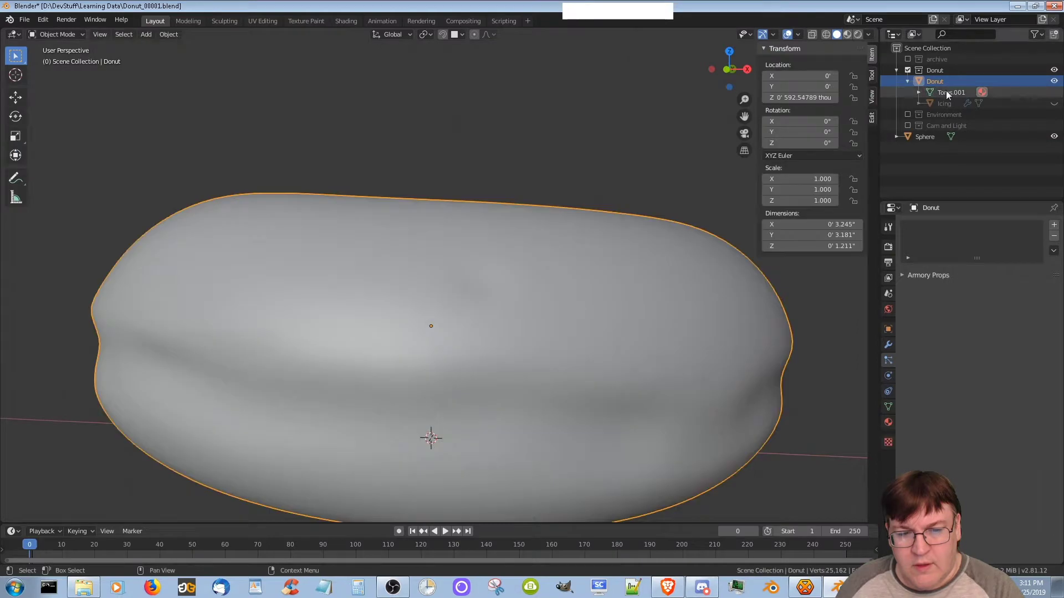
click(1054, 103)
Sculpt the Donut base's protruding front vertices inward beneath the icing with the 79 px Draw brush
key(Tab)
click(224, 20)
click(155, 21)
key(Tab)
key(ctrl+Page_Down)
key(ctrl+Page_Down)
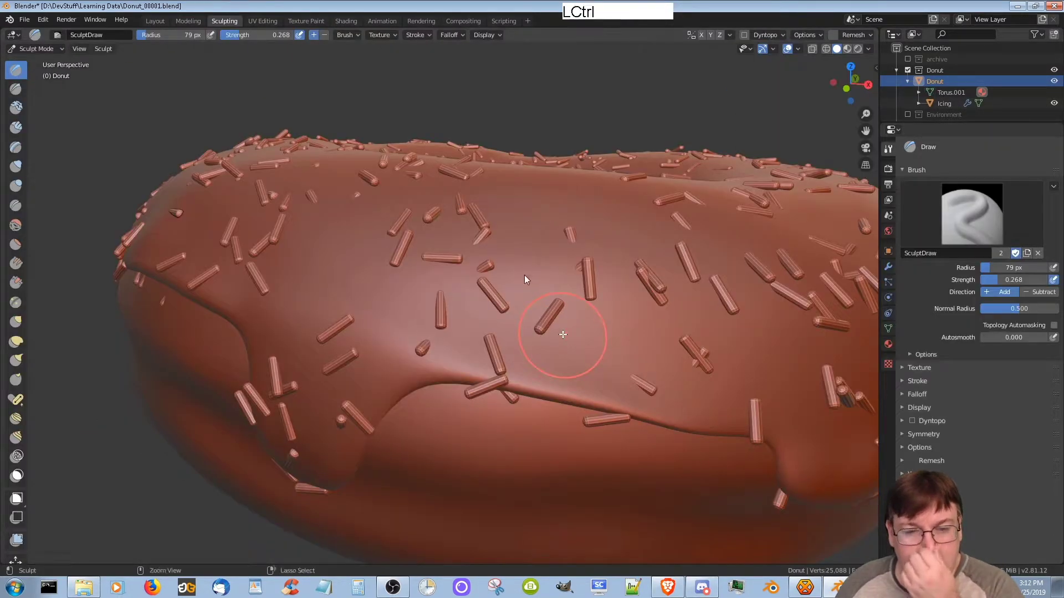
key(ctrl+Page_Up)
key(ctrl+Page_Up)
key(Tab)
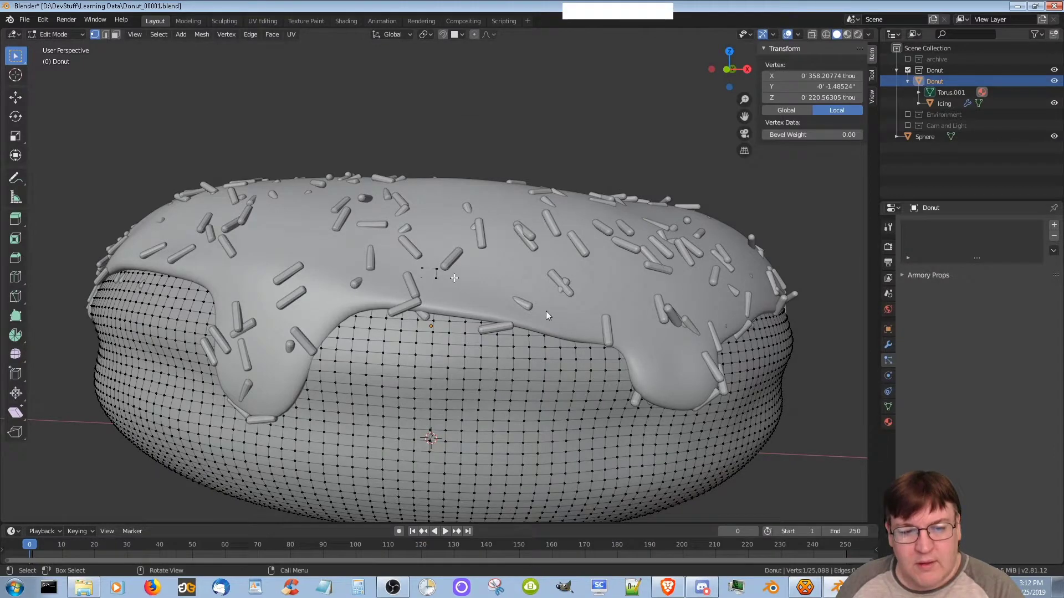
Sculpt the remaining protruding vertices near the front icing edge, checking the Donut base's mesh in Edit Mode
key(ctrl+Page_Down)
key(ctrl+Page_Down)
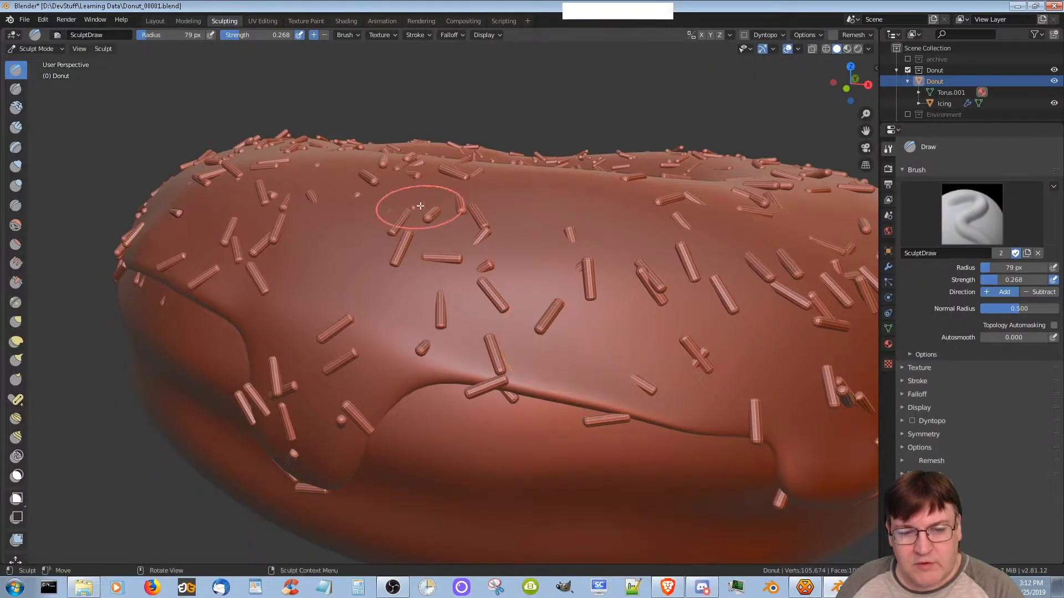
key(ctrl+Page_Up)
key(ctrl+Page_Up)
key(Tab)
key(Tab)
key(ctrl+Page_Down)
key(ctrl+Page_Down)
middle_drag(515, 352, 545, 291)
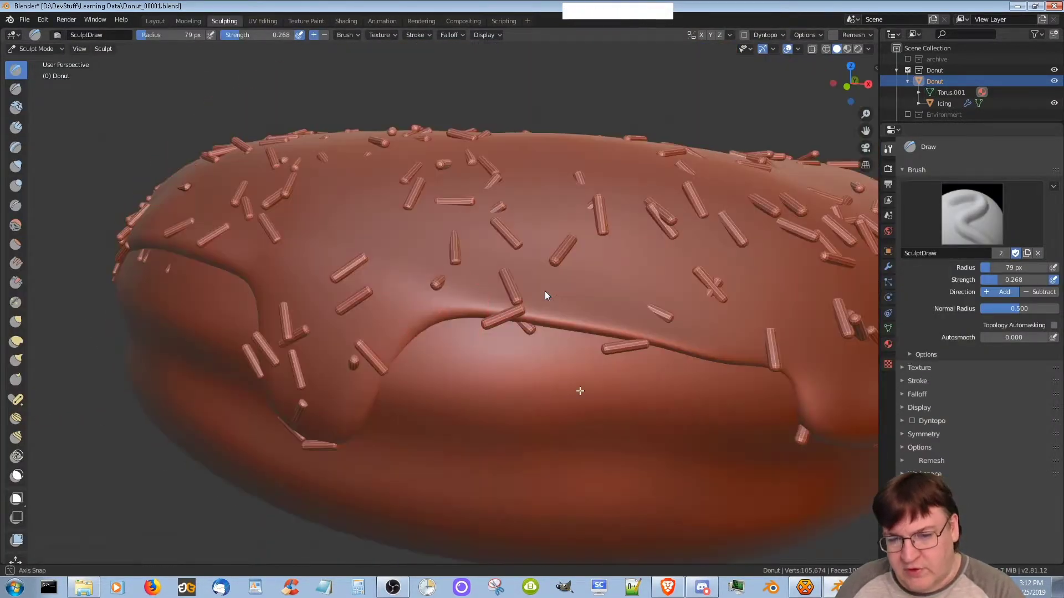
Alternate between sculpting and Edit Mode to touch up and recheck the last vertices poking through the front icing
key(ctrl+Page_Up)
key(ctrl+Page_Up)
key(Tab)
click(224, 20)
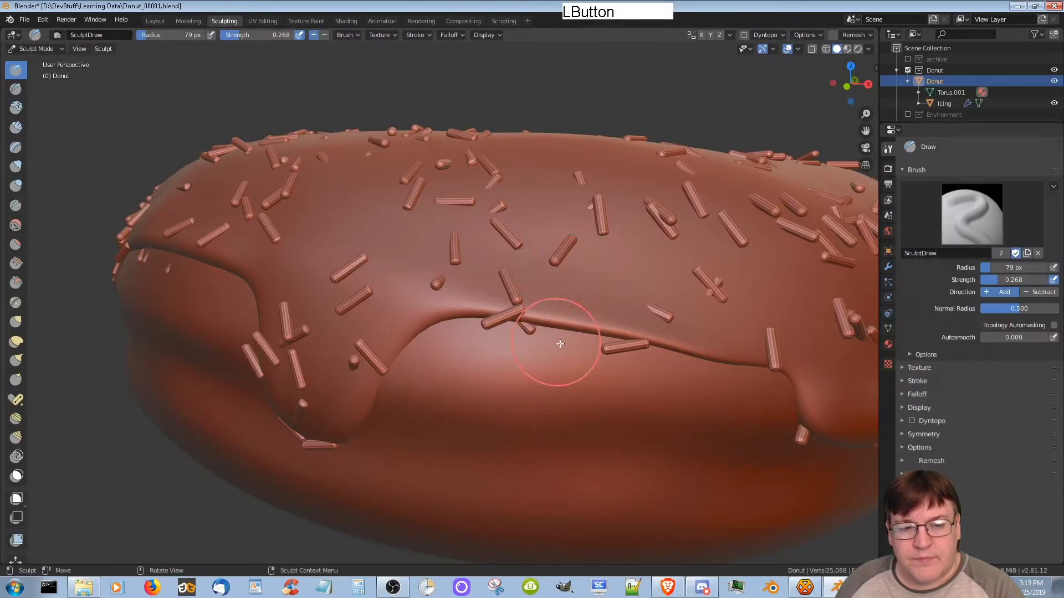
key(ctrl+Page_Up)
key(ctrl+Page_Up)
key(Tab)
click(224, 20)
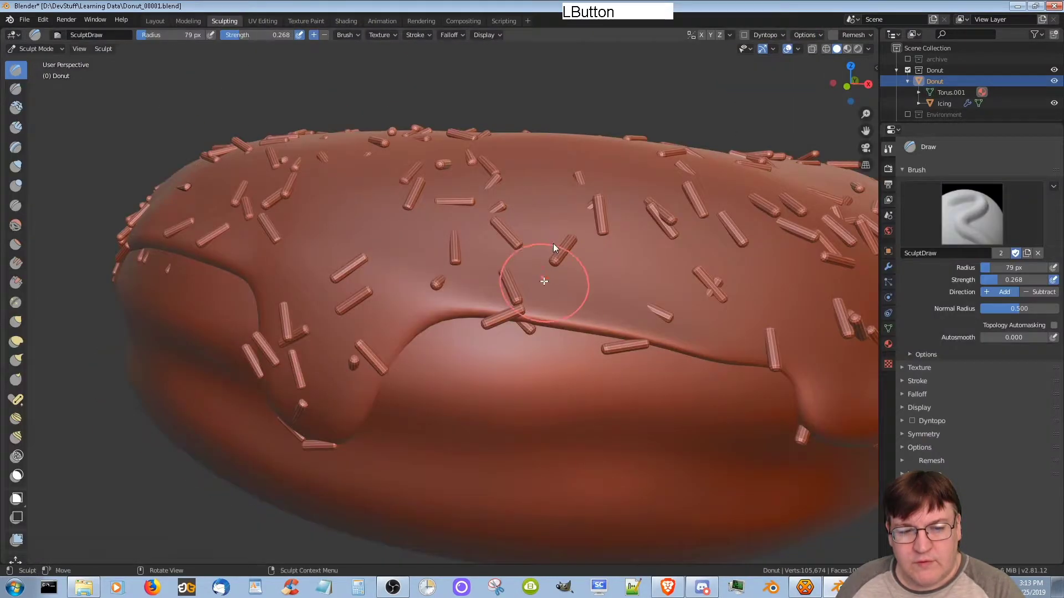
key(ctrl+Page_Up)
key(ctrl+Page_Up)
key(Tab)
Frame the whole donut in material preview shading and review the Donut base's material settings
key(Home)
key(z)
click(598, 324)
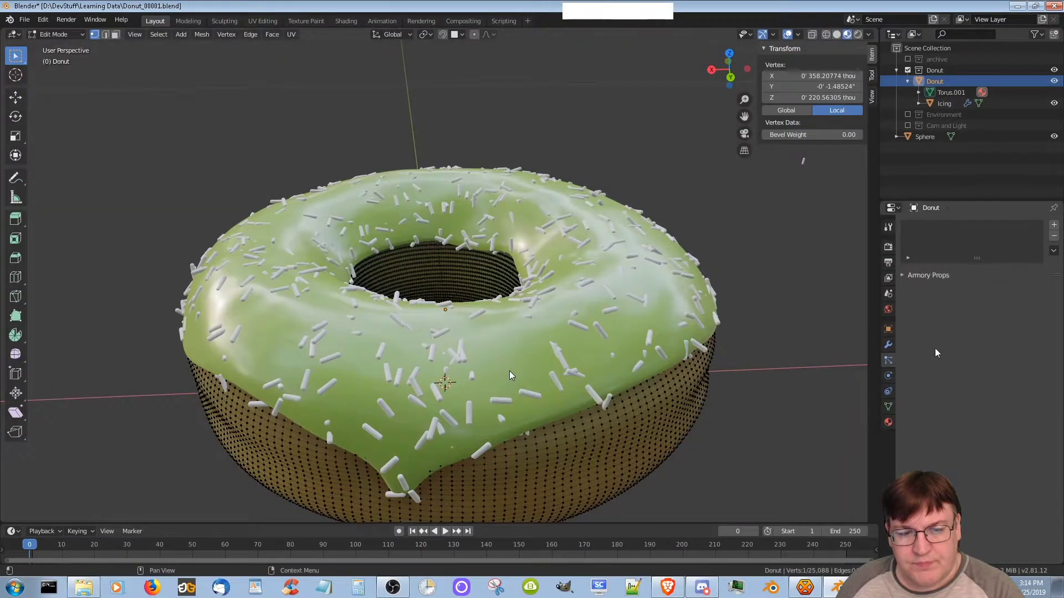
click(888, 423)
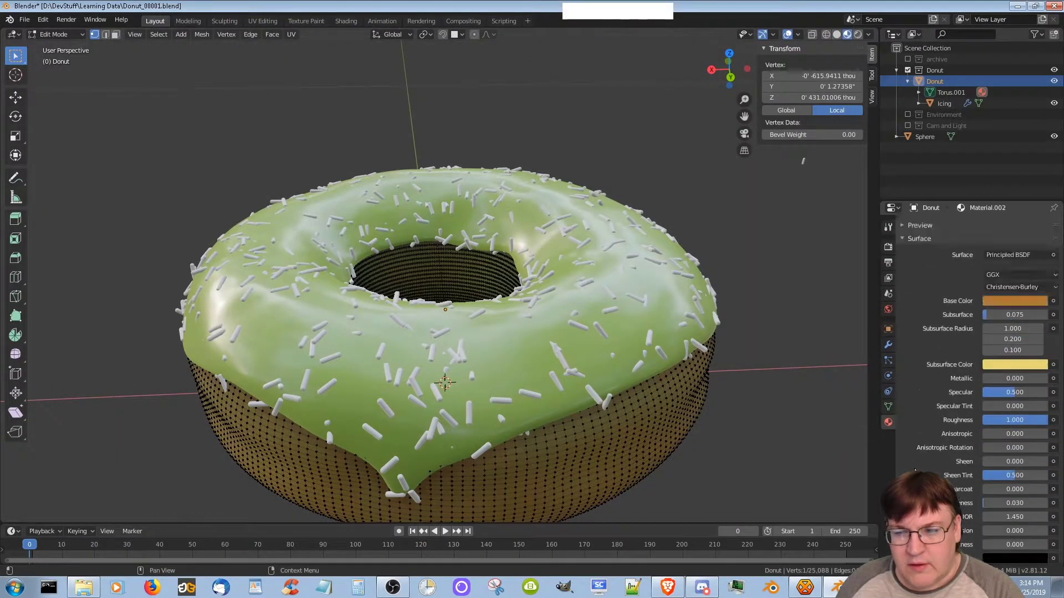
scroll(914, 471, down, 5)
key(ctrl+z)
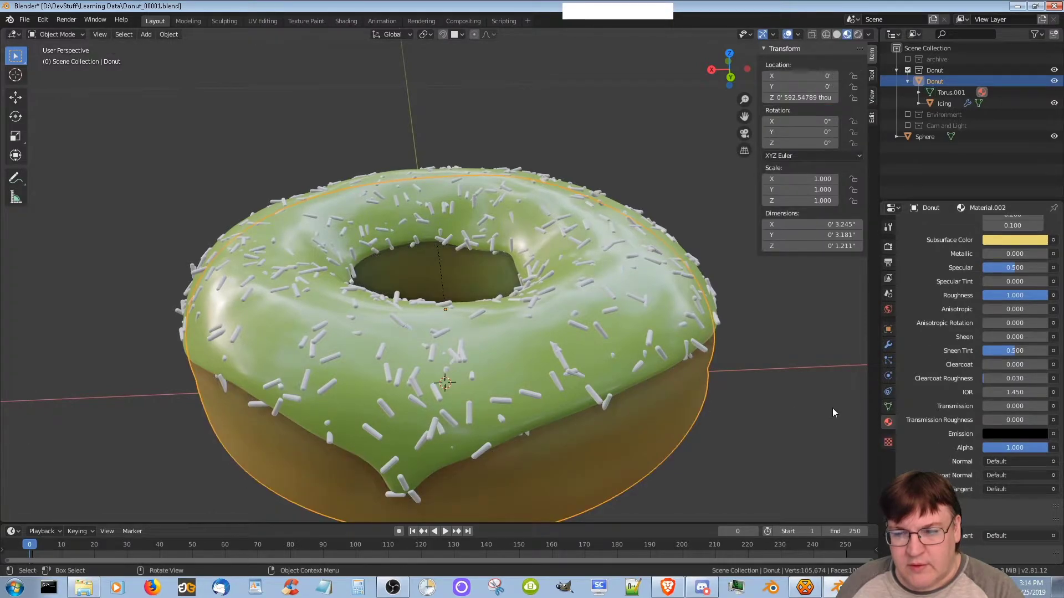
Select the icing and return the viewport to solid shading
click(638, 388)
mouse_move(650, 432)
middle_down()
mouse_move(564, 350)
mouse_move(695, 359)
mouse_move(670, 335)
mouse_move(682, 300)
middle_up()
key(ctrl+z)
key(z)
key(ctrl+shift+z)
key(ctrl+z)
click(833, 34)
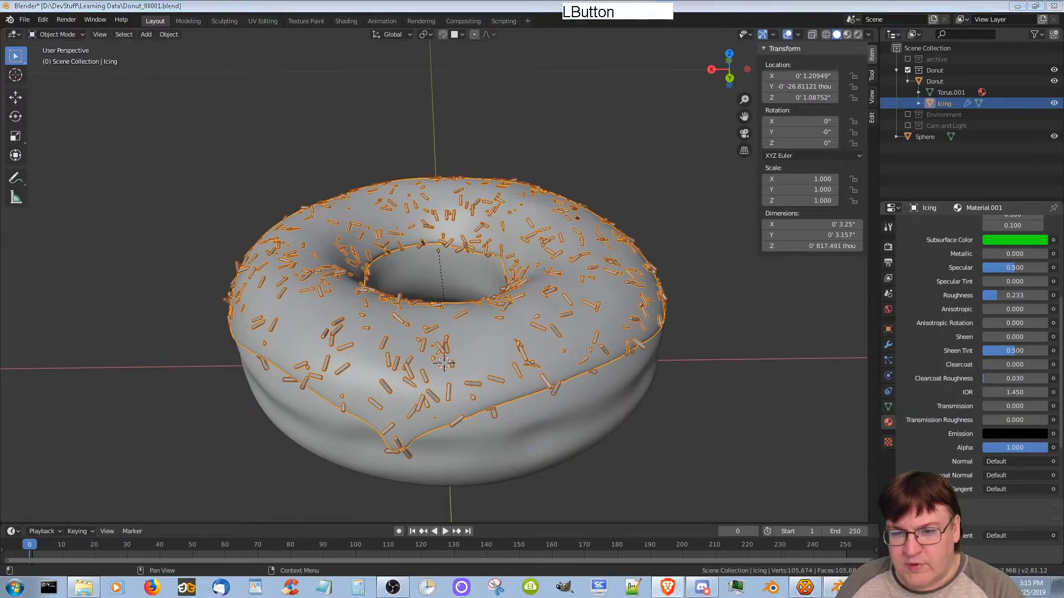
Switch the icing to Weight Paint mode, and try a weight stroke across it before undoing it
click(56, 35)
click(55, 91)
mouse_move(226, 154)
middle_down()
mouse_move(663, 182)
mouse_move(653, 215)
mouse_move(688, 338)
middle_up()
mouse_move(654, 299)
mouse_down()
mouse_move(282, 268)
mouse_move(591, 361)
mouse_up()
key(ctrl+z)
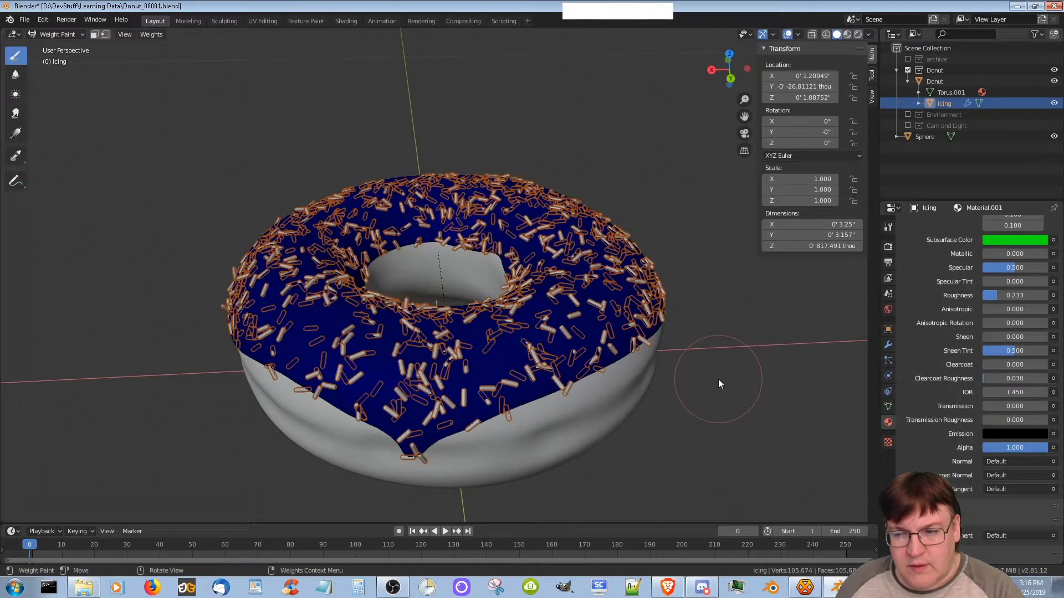
Hide the icing's particle system in the viewport, and show the weight brush's tool settings in top view
click(888, 360)
click(1023, 227)
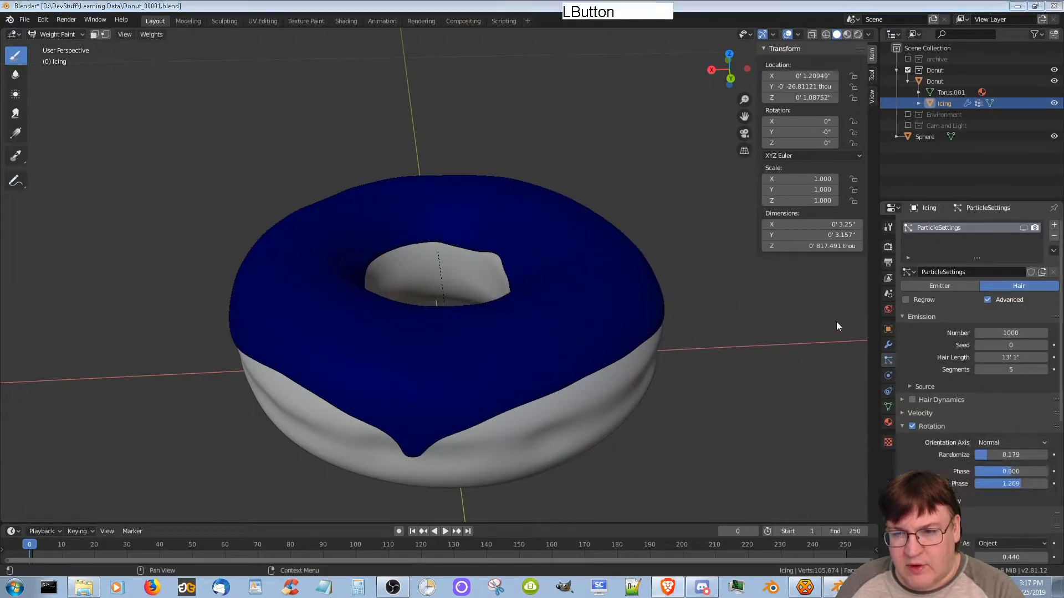
key(KP_7)
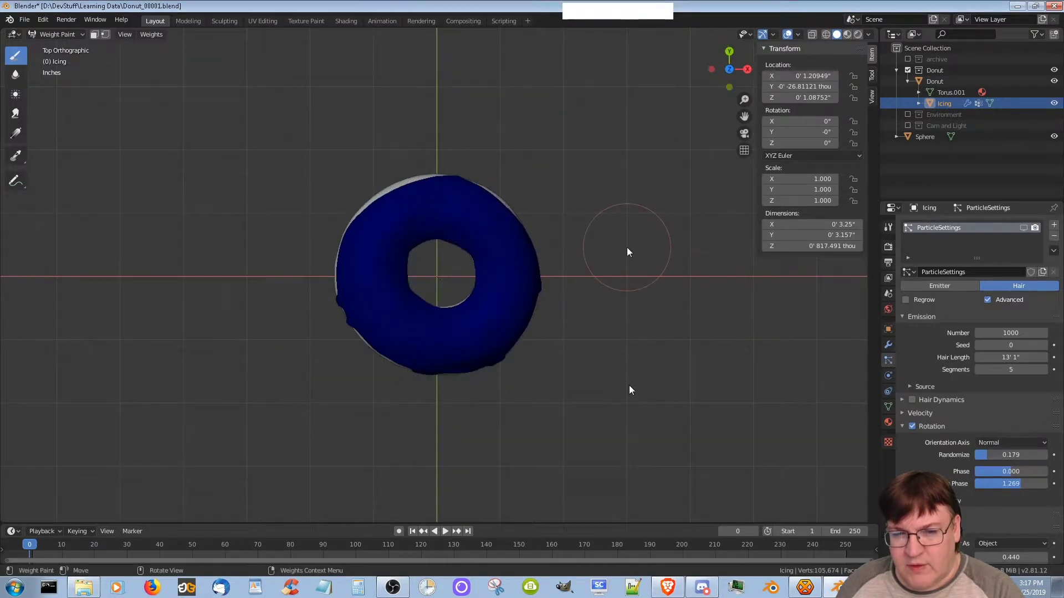
scroll(530, 255, up, 4)
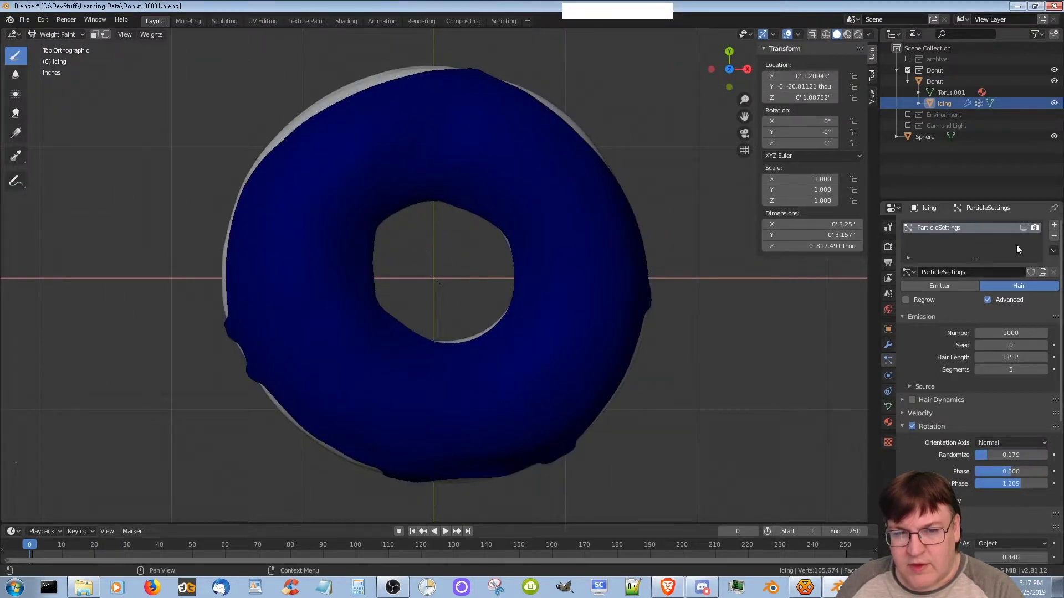
click(125, 34)
click(139, 66)
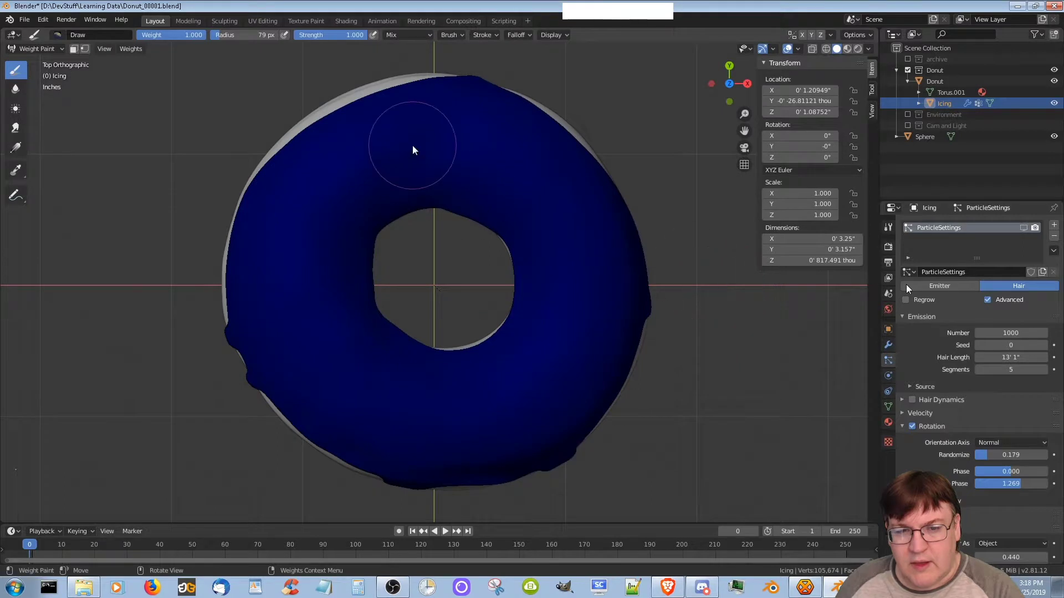
Paint weight 1.000 around the top of the icing, enlarging the brush radius to 119 px
mouse_move(316, 199)
mouse_down()
mouse_move(439, 422)
mouse_move(321, 231)
mouse_move(551, 380)
mouse_move(477, 397)
mouse_up()
key(f)
click(309, 236)
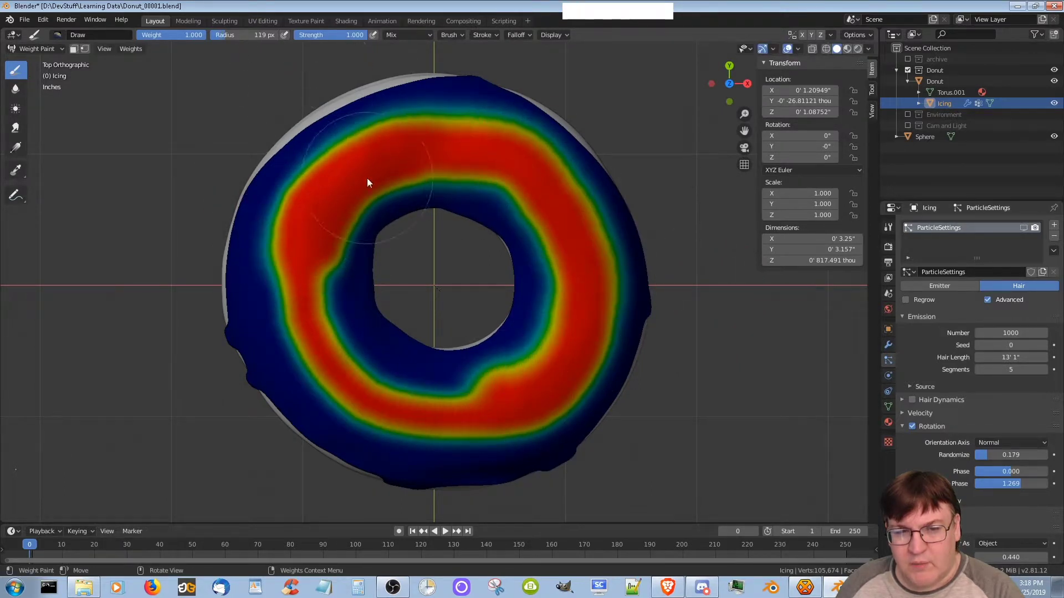
click(599, 312)
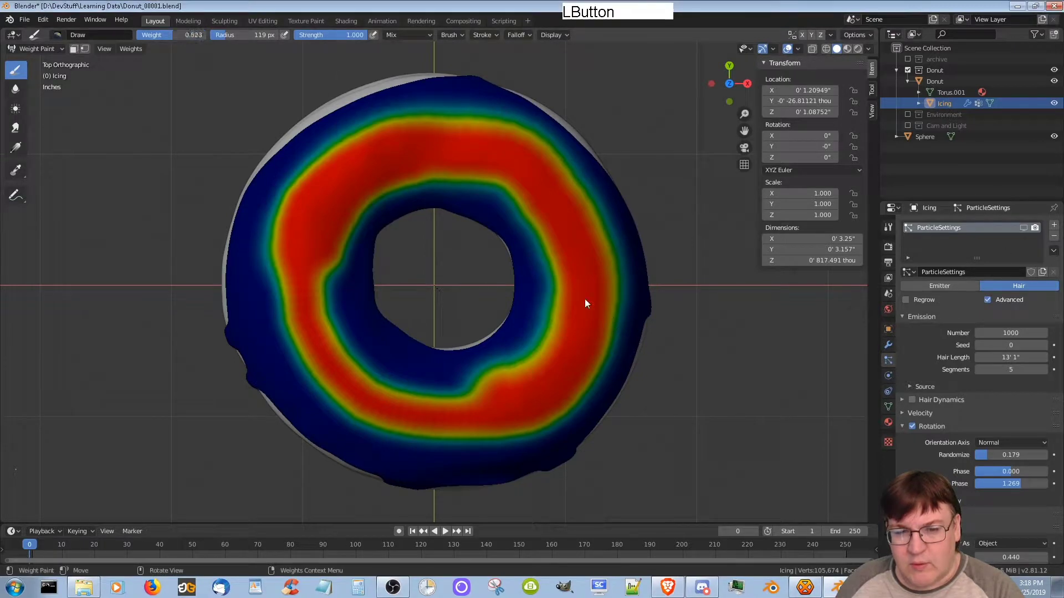
key(ctrl+z)
mouse_move(388, 133)
mouse_down()
mouse_move(280, 240)
mouse_move(577, 209)
mouse_move(308, 227)
mouse_move(494, 404)
mouse_move(551, 254)
mouse_move(333, 309)
mouse_move(357, 142)
mouse_move(294, 375)
mouse_move(586, 380)
mouse_move(447, 114)
mouse_up()
middle_drag(446, 114, 432, 238)
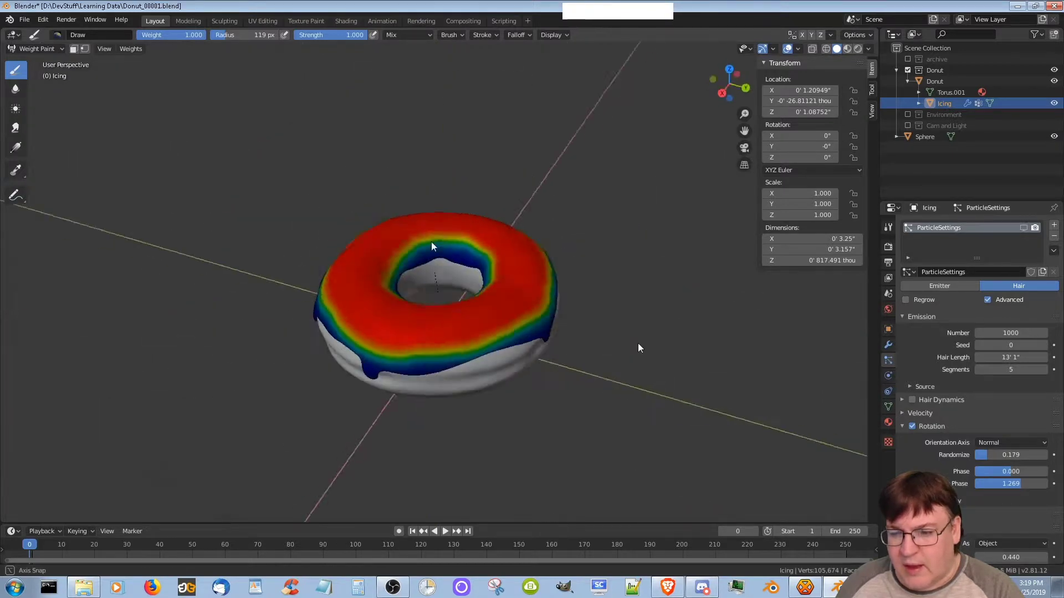
Return the icing to Object Mode and set its particle system's Density vertex group to Group
key(ctrl+Tab)
click(701, 353)
scroll(932, 408, down, 5)
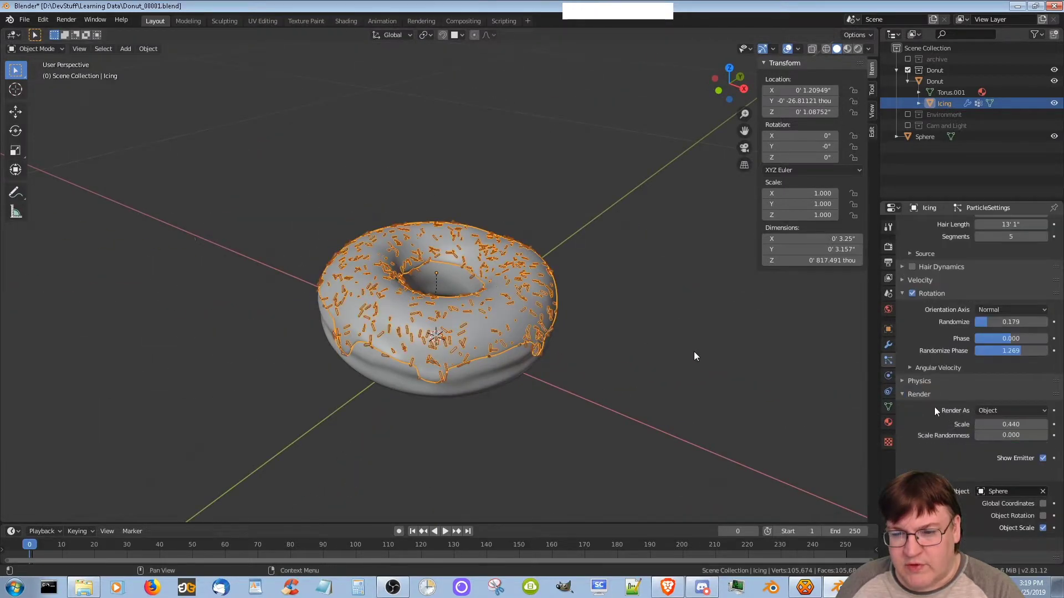
scroll(941, 421, down, 8)
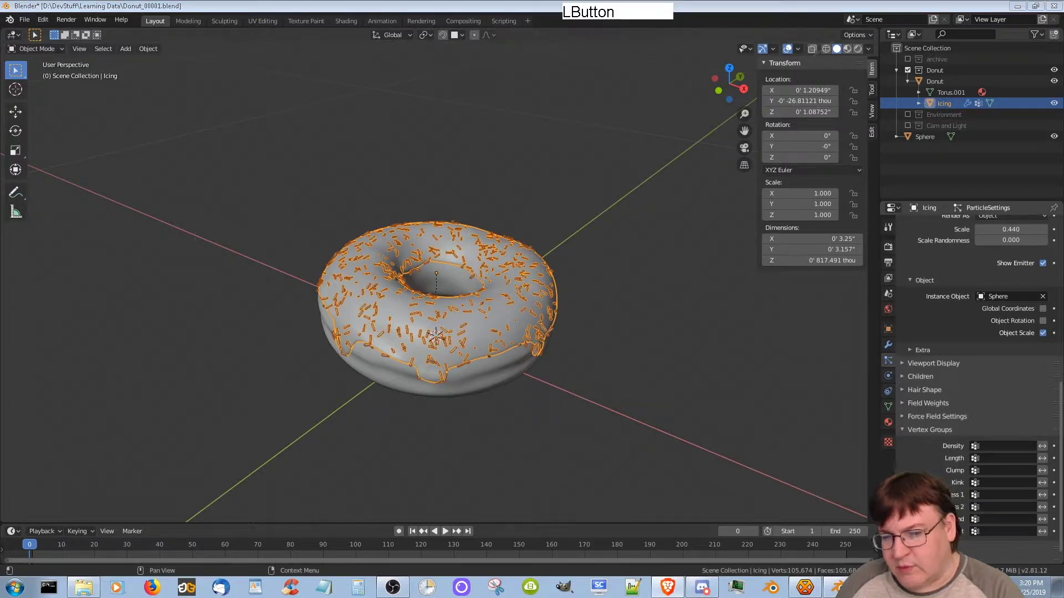
click(1003, 446)
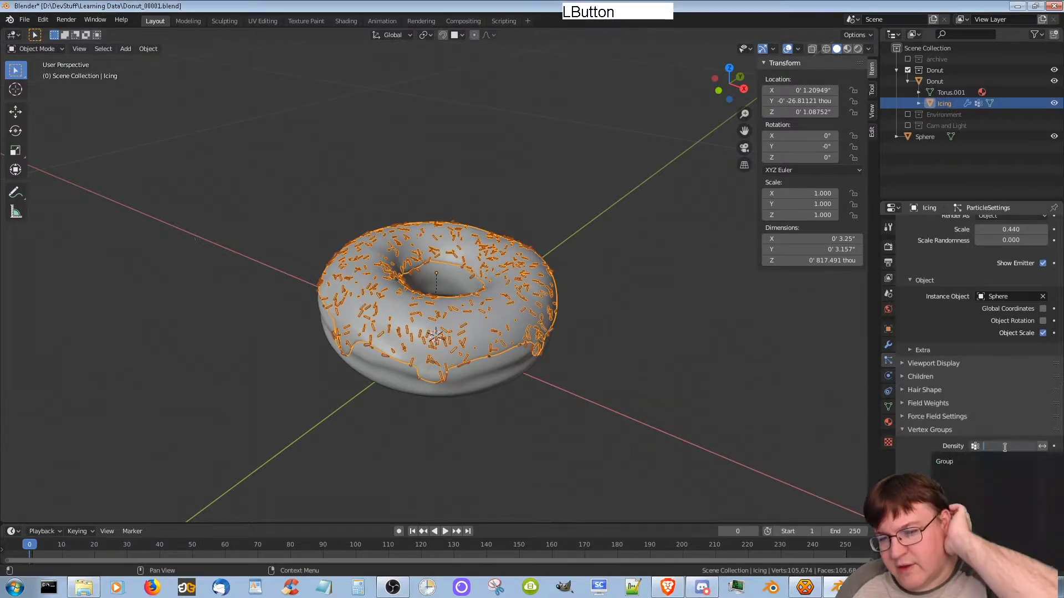
click(1003, 465)
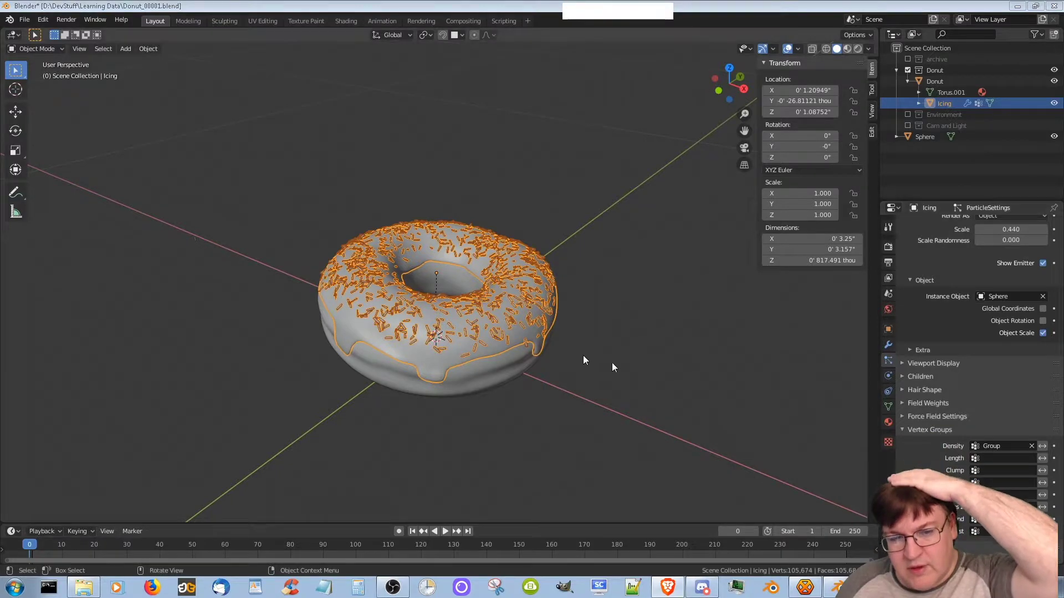
Select the donut base and examine how the sprinkles are distributed over the icing from the side and above
scroll(536, 397, up, 8)
click(554, 384)
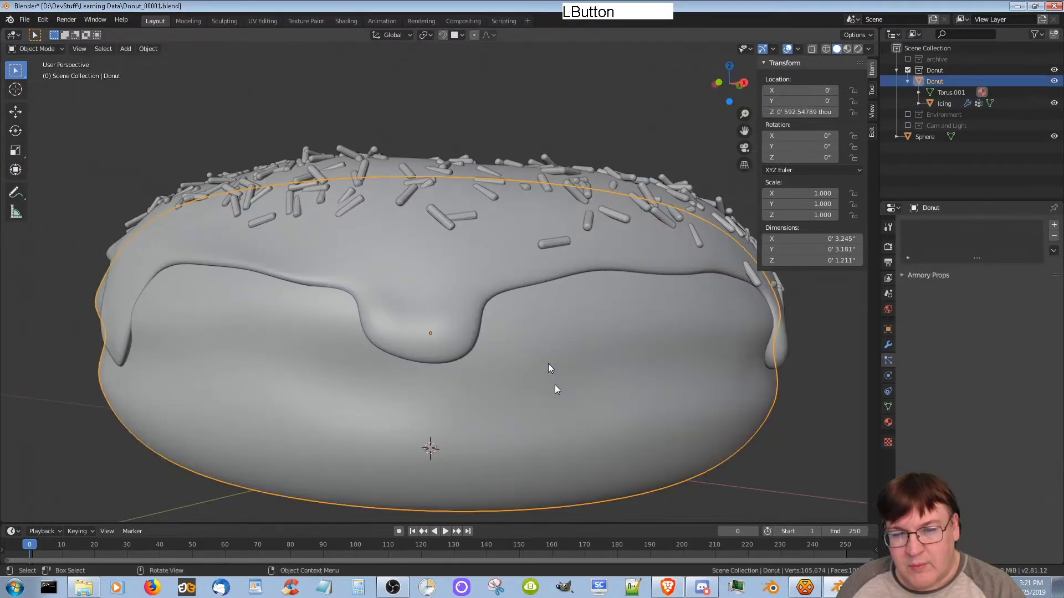
middle_drag(555, 380, 634, 382)
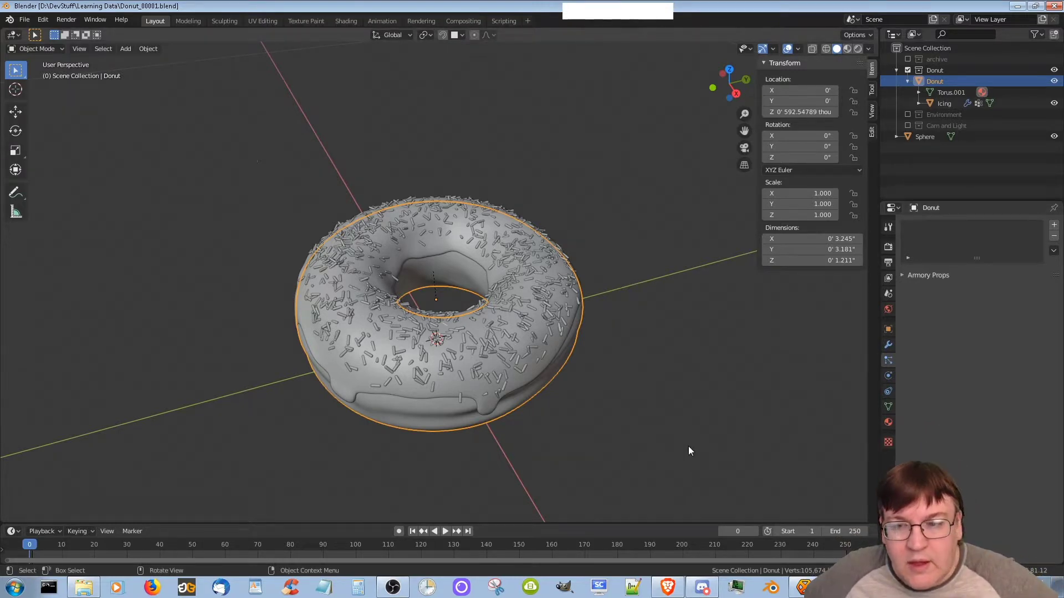
Restore the Blender window to half width beside the thumbnail picture and orbit the donut to match the picture's viewing angle
click(599, 586)
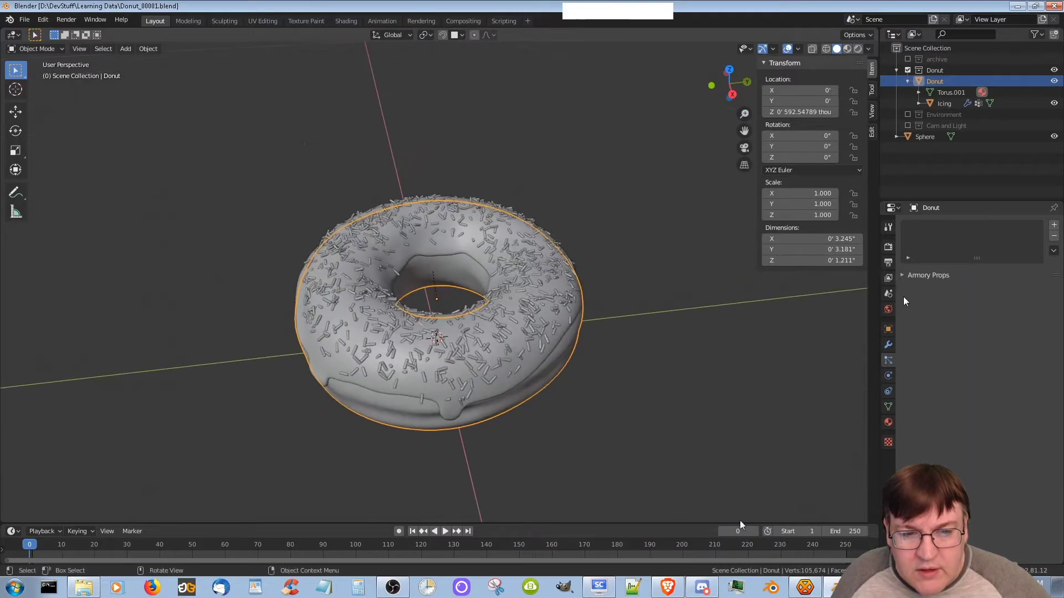
click(886, 298)
key(super+Down)
click(379, 359)
middle_drag(390, 397, 48, 385)
scroll(121, 407, up, 2)
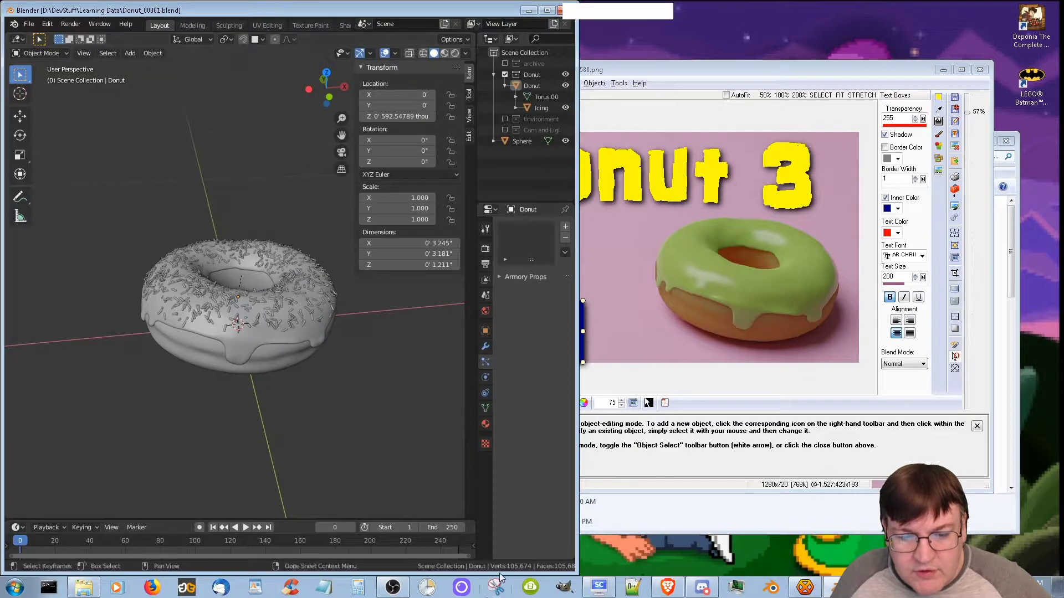
Switch to GIMP, combine the sprinkled donut capture with the thumbnail's green donut along a diagonal, and open the Update #00580 image
click(980, 69)
double_click(488, 316)
double_click(732, 236)
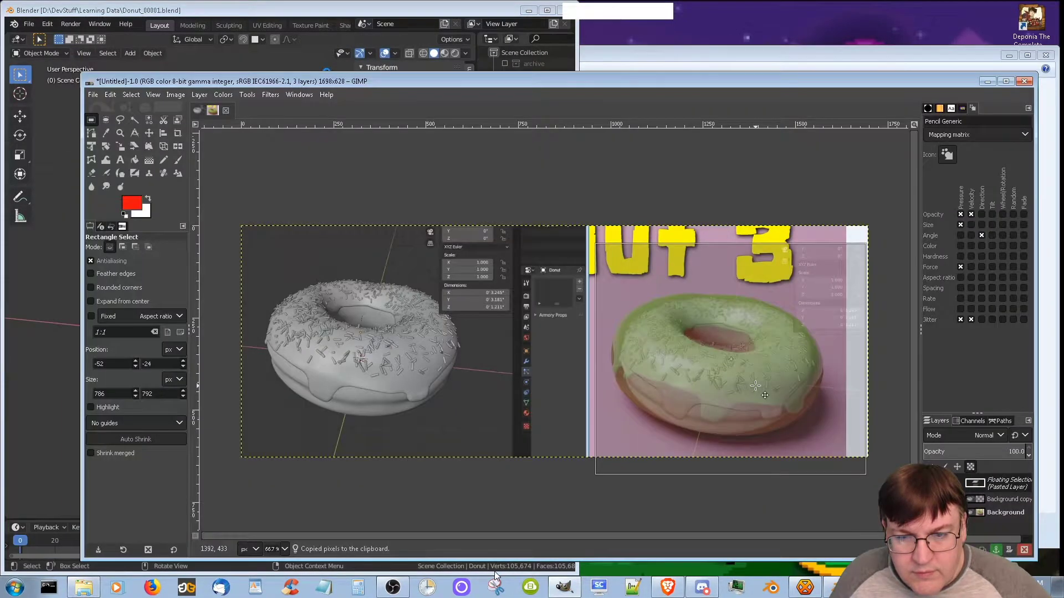
click(603, 178)
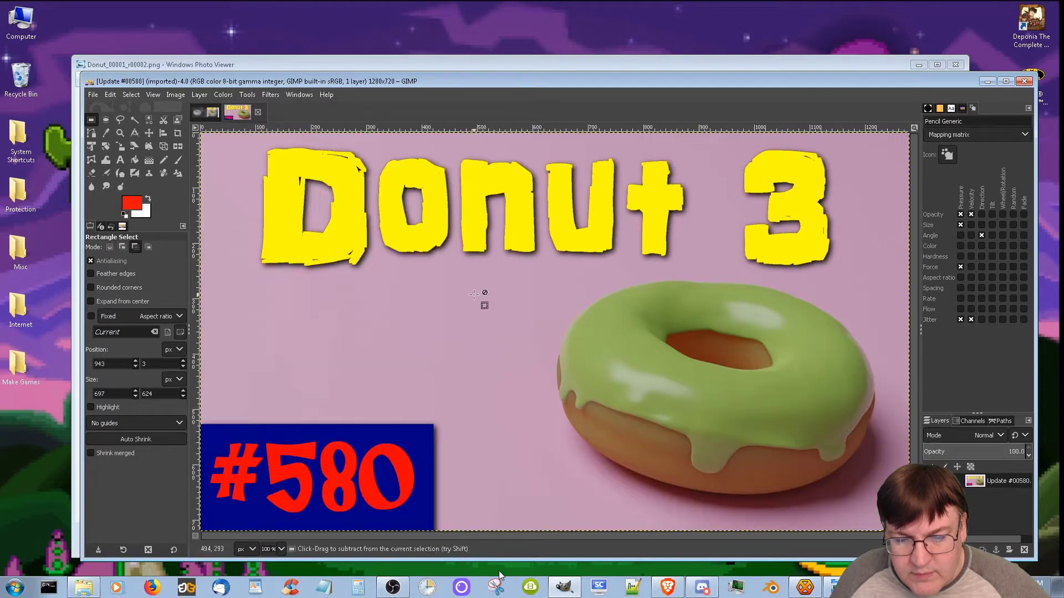
Undo the first paste into the thumbnail, and copy a 696 × 624 px selection of the half-and-half donut from the composite image
key(ctrl+v)
key(ctrl+z)
key(ctrl+shift+v)
drag(855, 302, 858, 302)
key(ctrl+c)
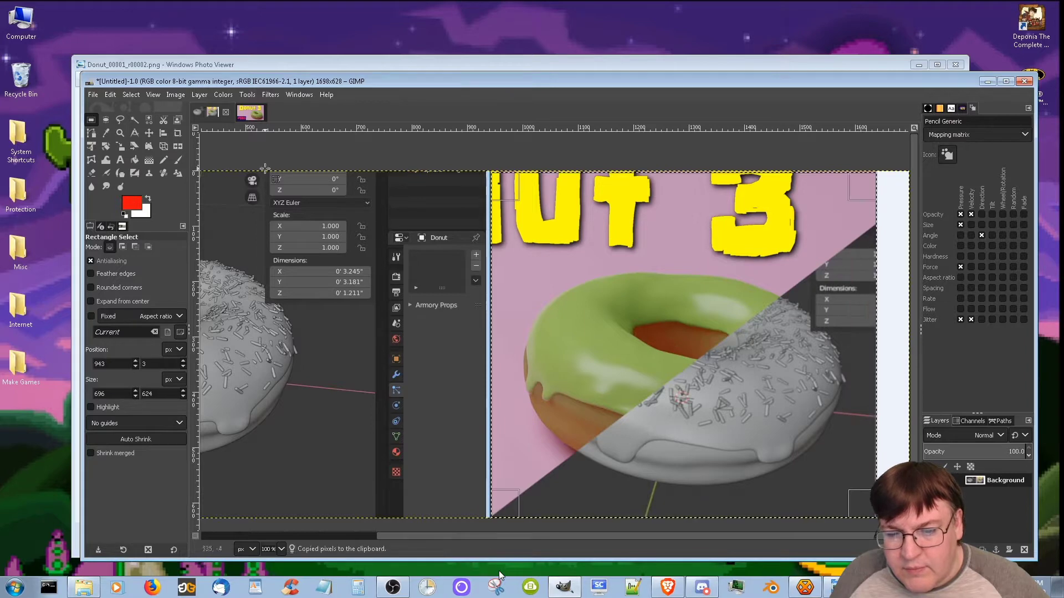
Paste the half-and-half donut into the Update #00580 image, align it over the existing donut and anchor it
key(alt+3)
key(ctrl+v)
drag(708, 370, 707, 364)
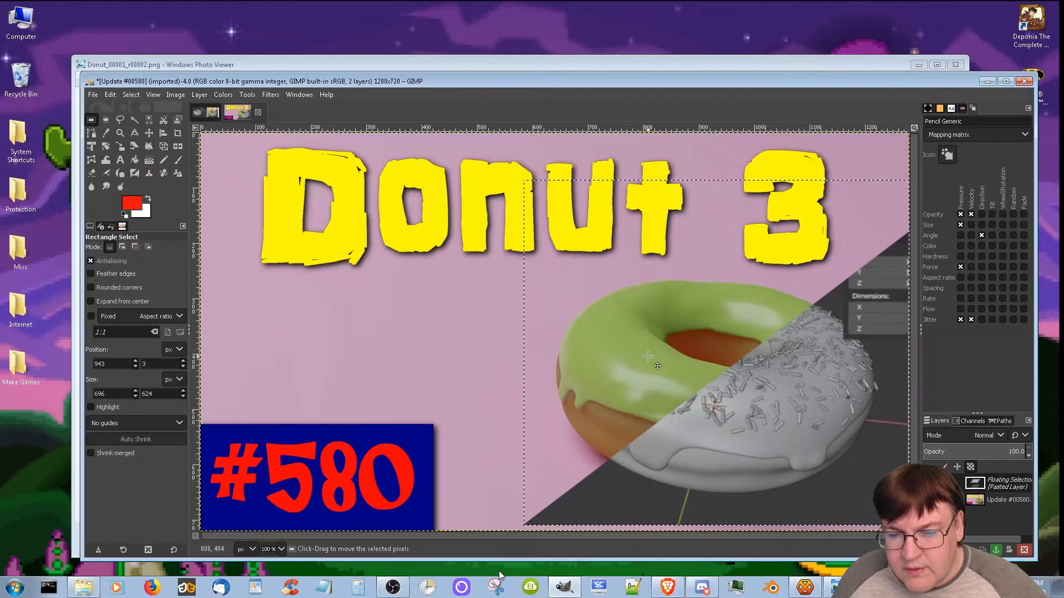
drag(1017, 452, 939, 452)
drag(630, 471, 848, 424)
click(394, 310)
key(ctrl+z)
click(460, 320)
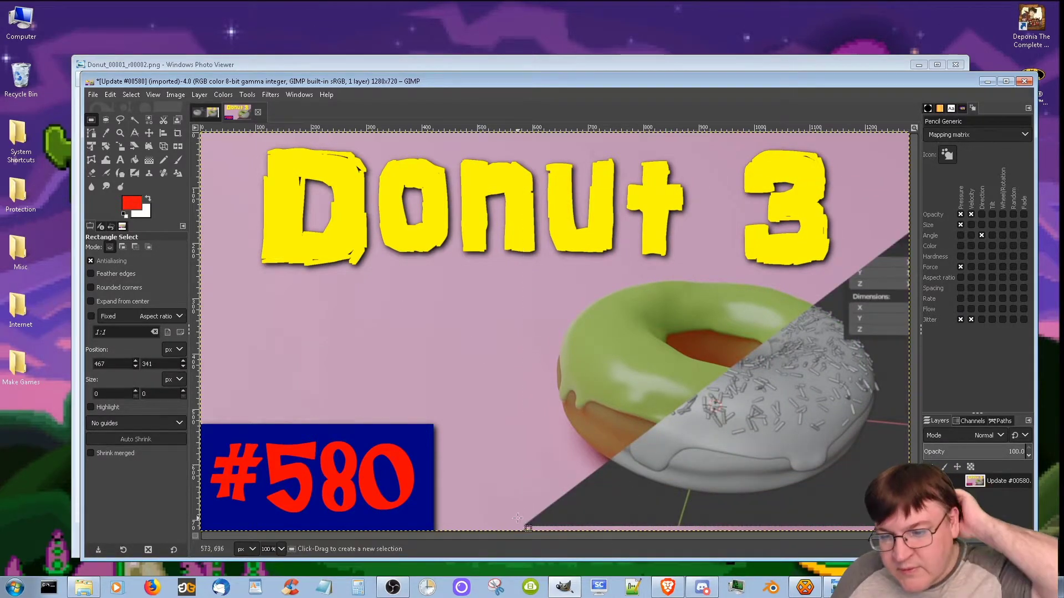
Copy a strip from the lower part of the donut image and paste it over the gap along the image's bottom edge
key(alt+v)
key(z)
key(i)
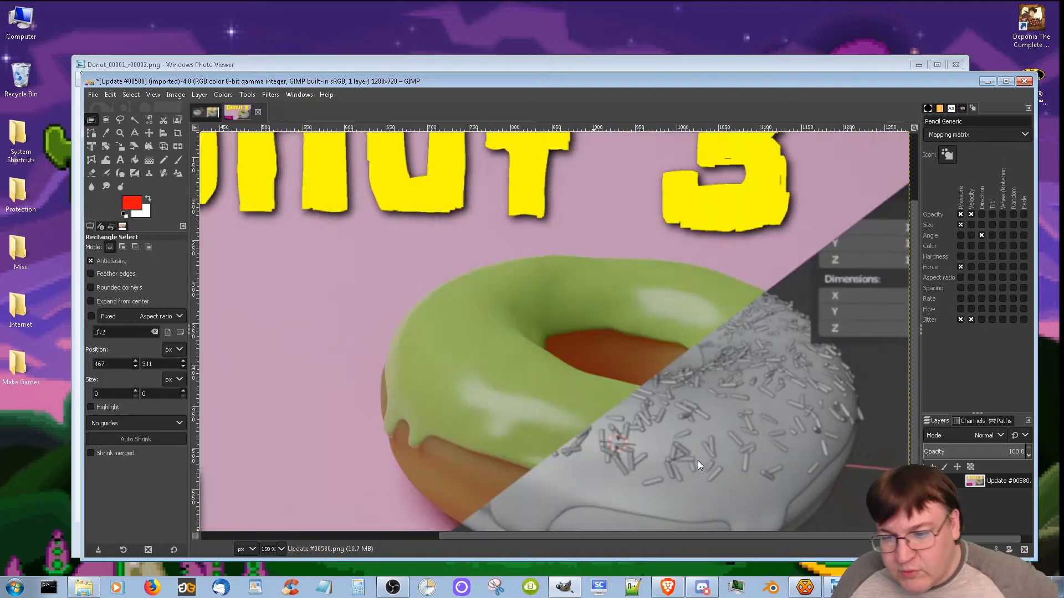
scroll(691, 457, down, 3)
drag(308, 514, 912, 524)
key(ctrl+c)
key(ctrl+v)
drag(706, 520, 703, 527)
click(684, 502)
Patch the image's right edge with a 5 × 464 px strip, and touch up the lower-left corner of the pasted area
drag(908, 133, 882, 519)
click(866, 517)
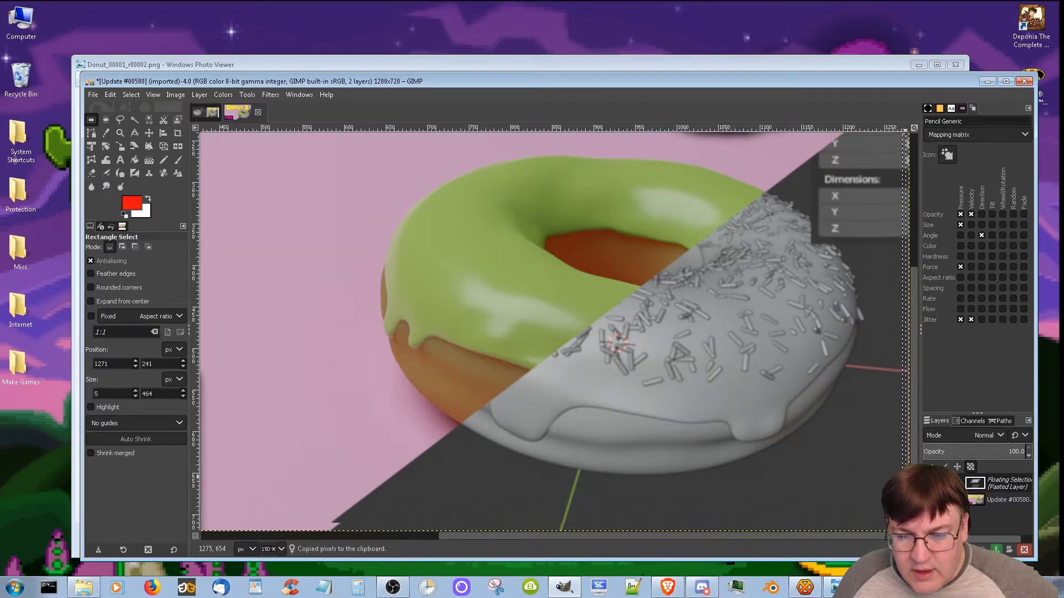
drag(315, 495, 371, 522)
Adjust the playback speed of Gamedev_Update_580.mp4 in VLC, and close the video after leaving full screen
right_click(613, 465)
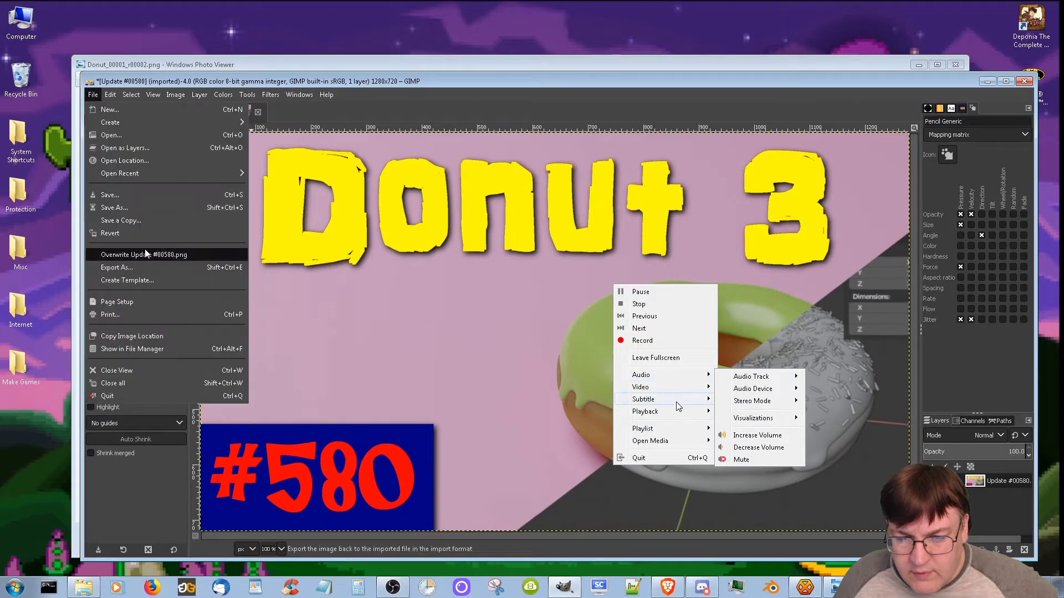
mouse_move(701, 411)
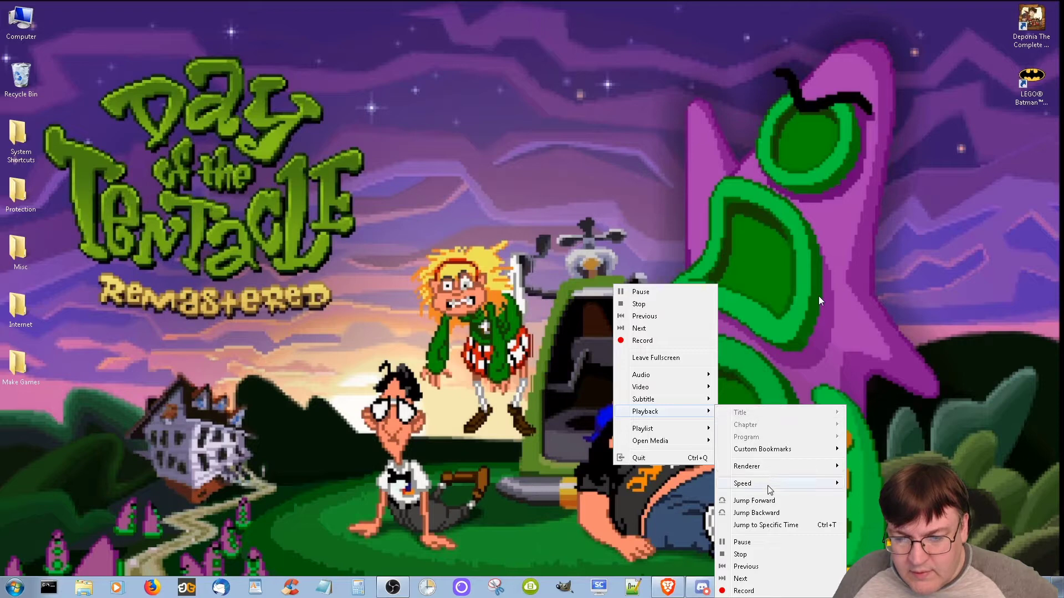
mouse_move(771, 483)
click(848, 493)
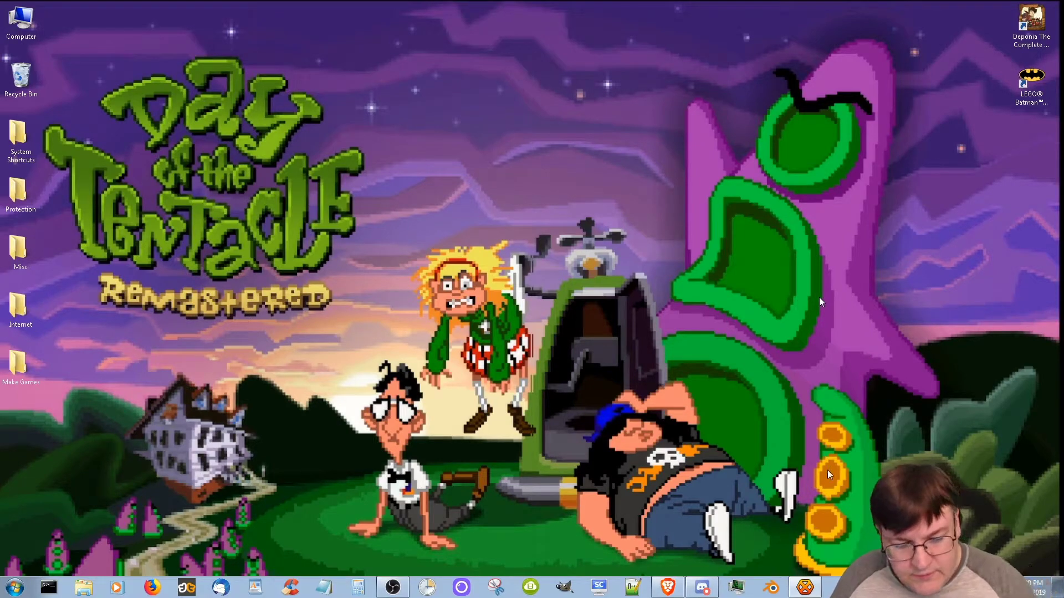
key(Escape)
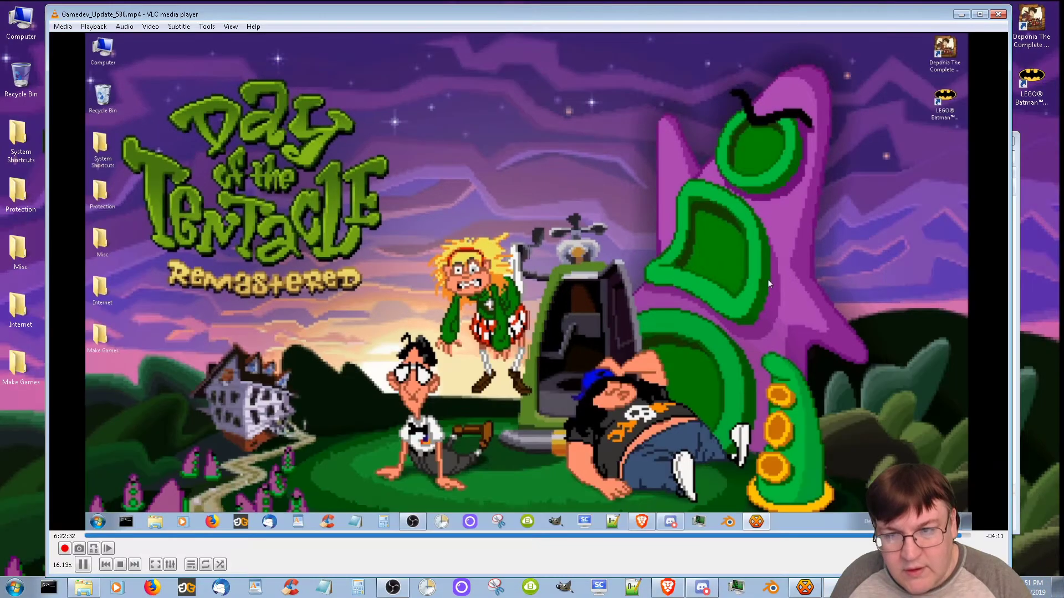
click(999, 13)
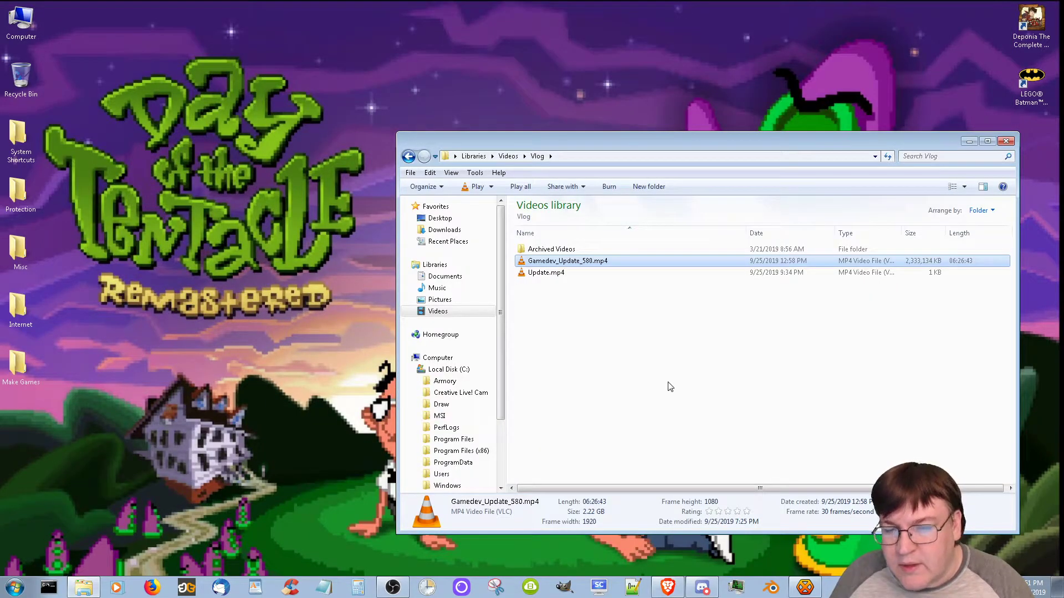